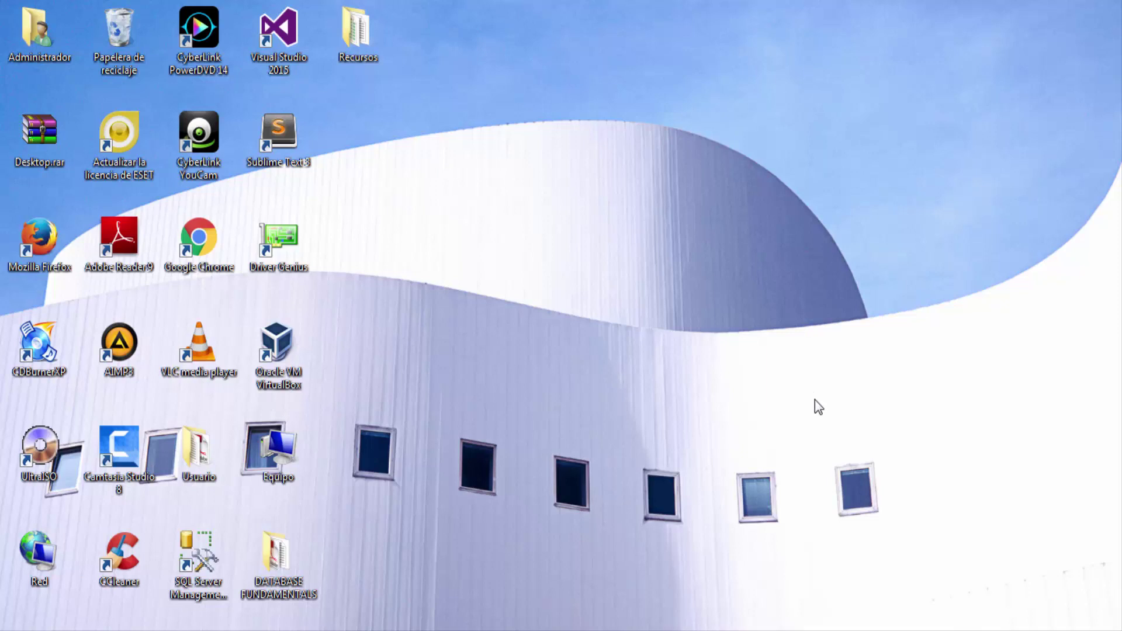
# - Open the Recursos folder, preview Documento.docx, and select Listado de Pedidos.xlsx
pyautogui.doubleClick(374, 35)
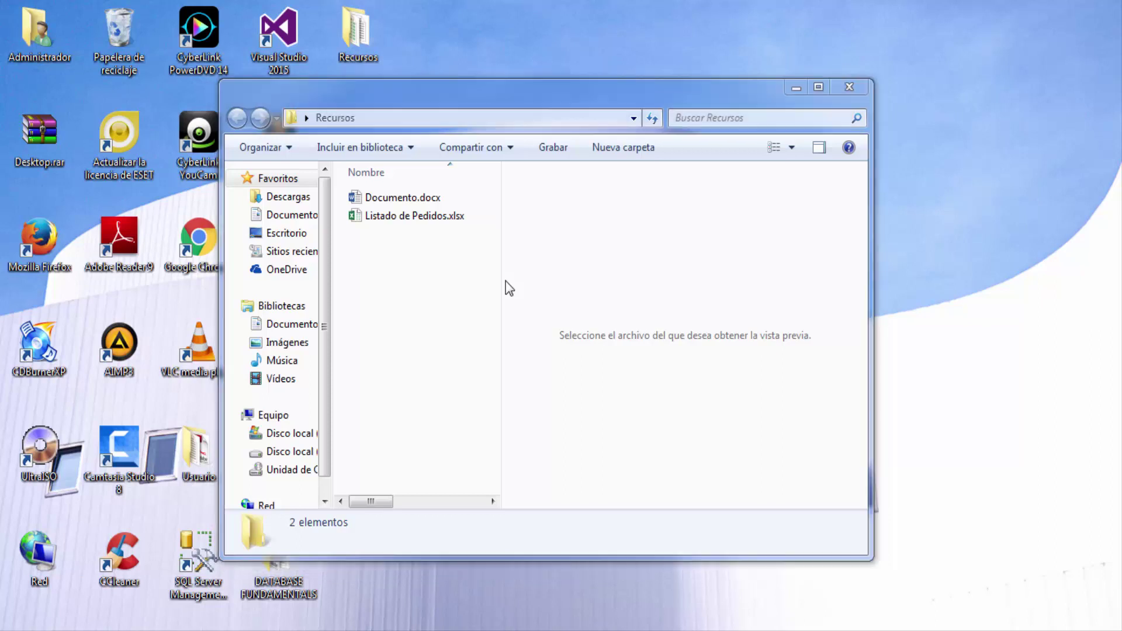
pyautogui.doubleClick(418, 222)
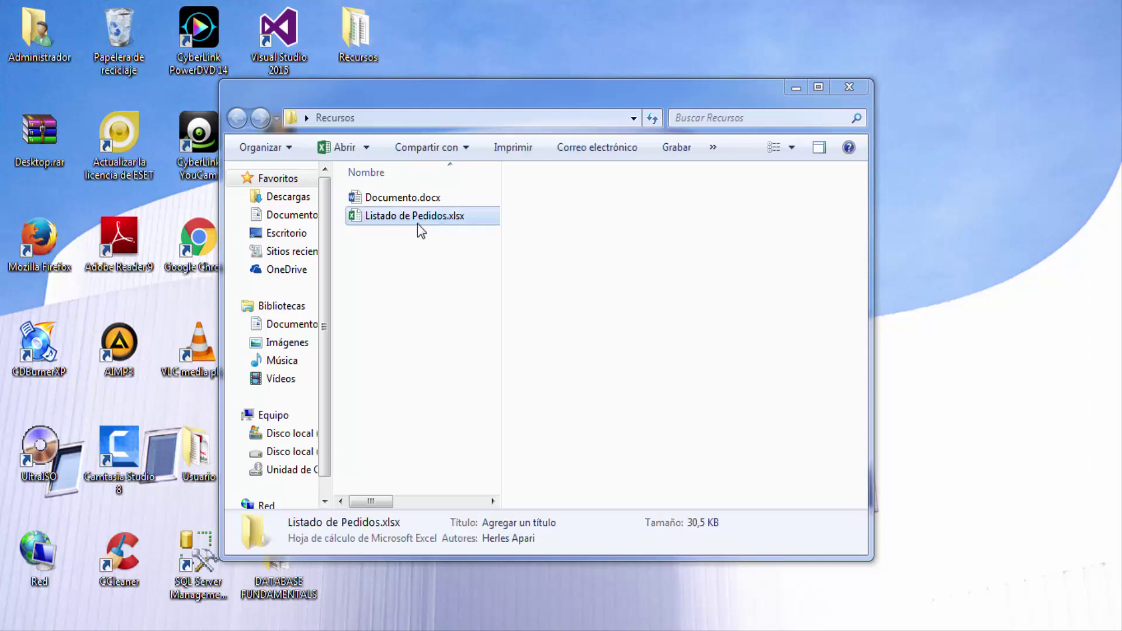
pyautogui.click(421, 197)
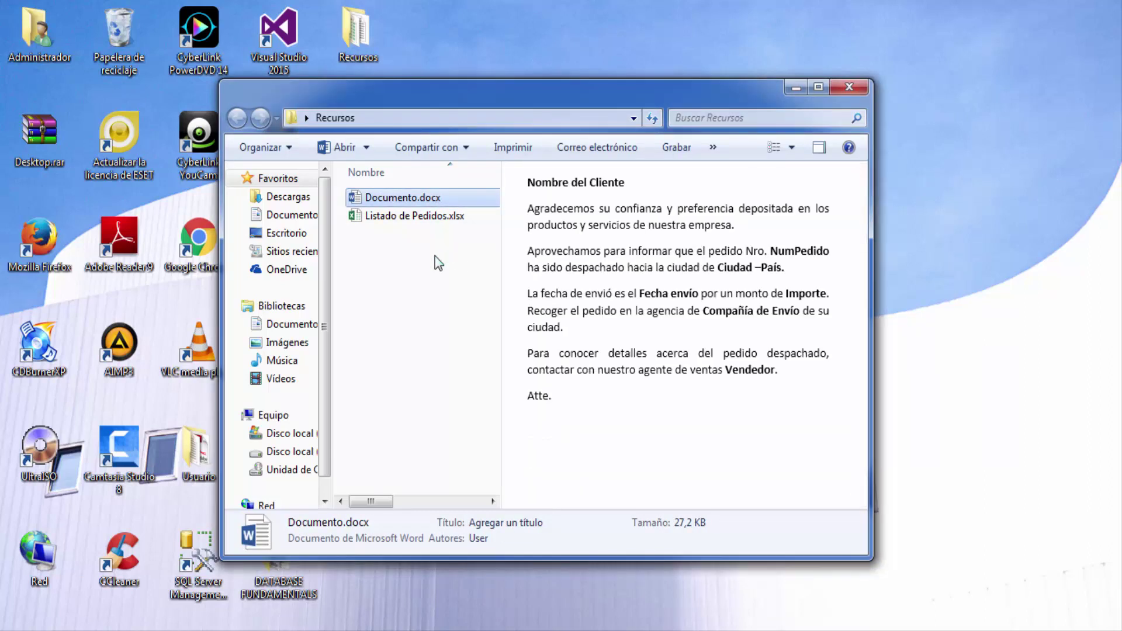
pyautogui.click(430, 217)
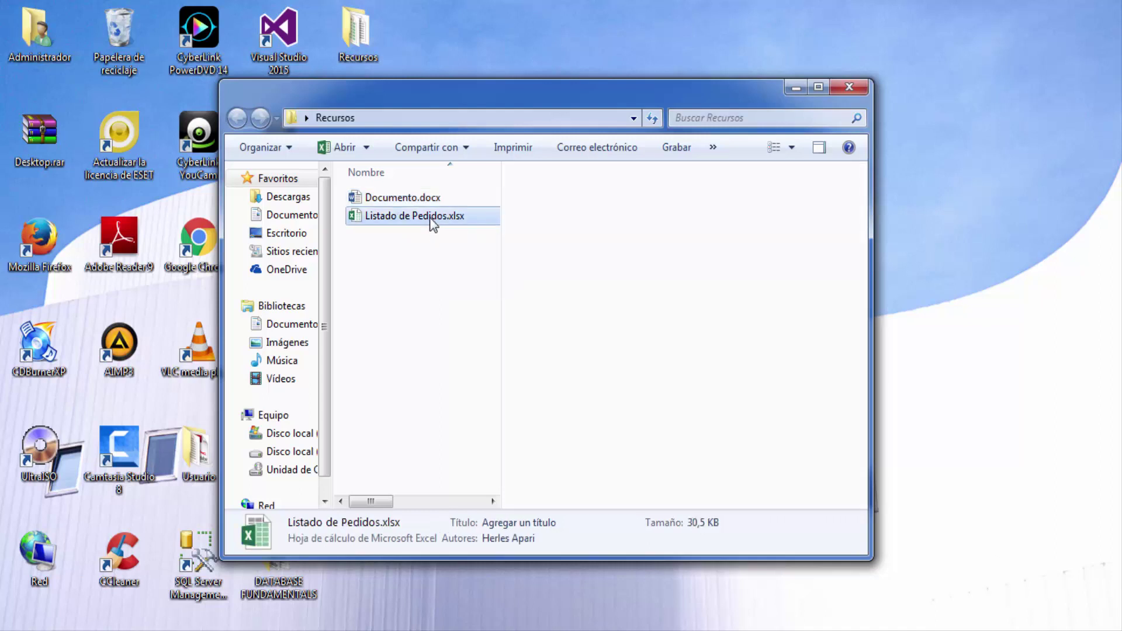
# - Open Listado de Pedidos.xlsx in Excel and review the Pedidos order table's header row at A8
pyautogui.doubleClick(433, 217)
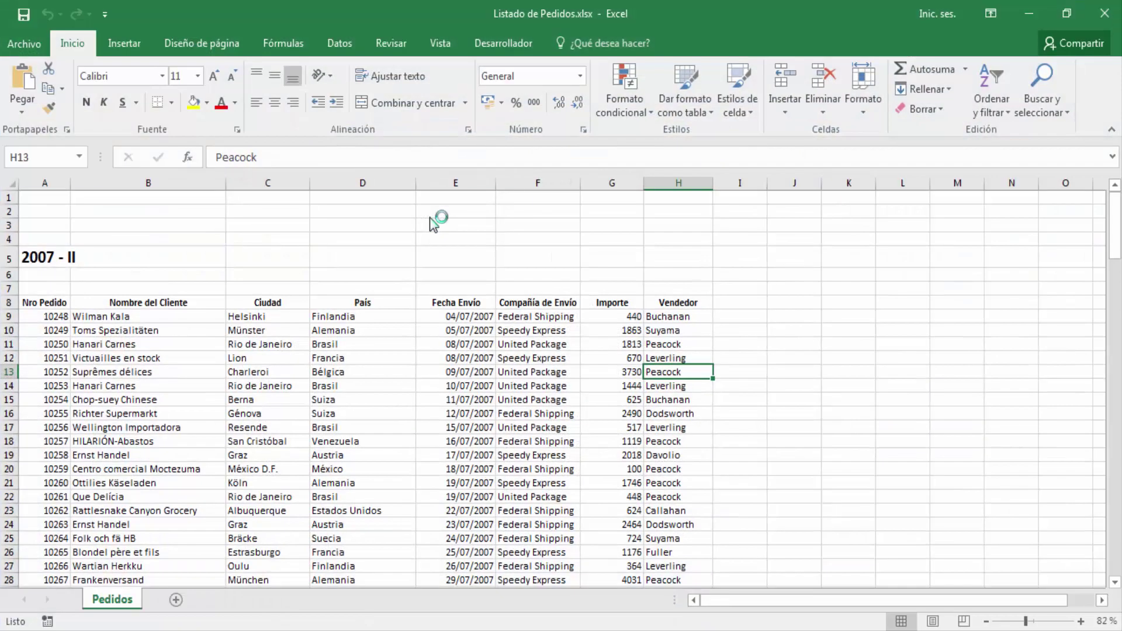
pyautogui.click(52, 304)
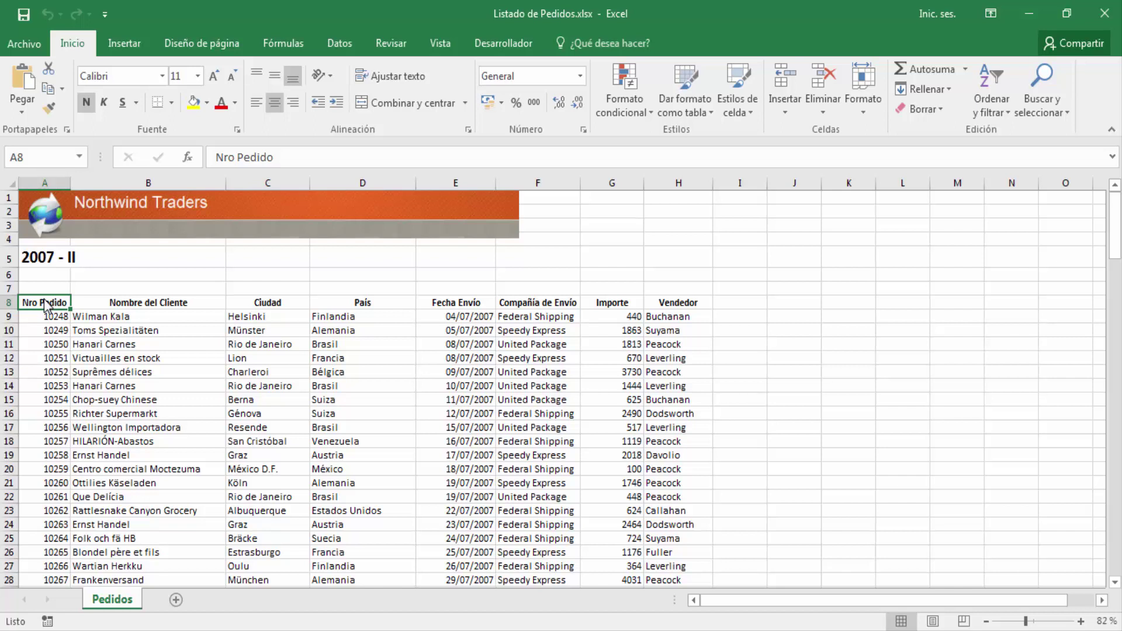
pyautogui.moveTo(47, 304); pyautogui.dragTo(687, 303)
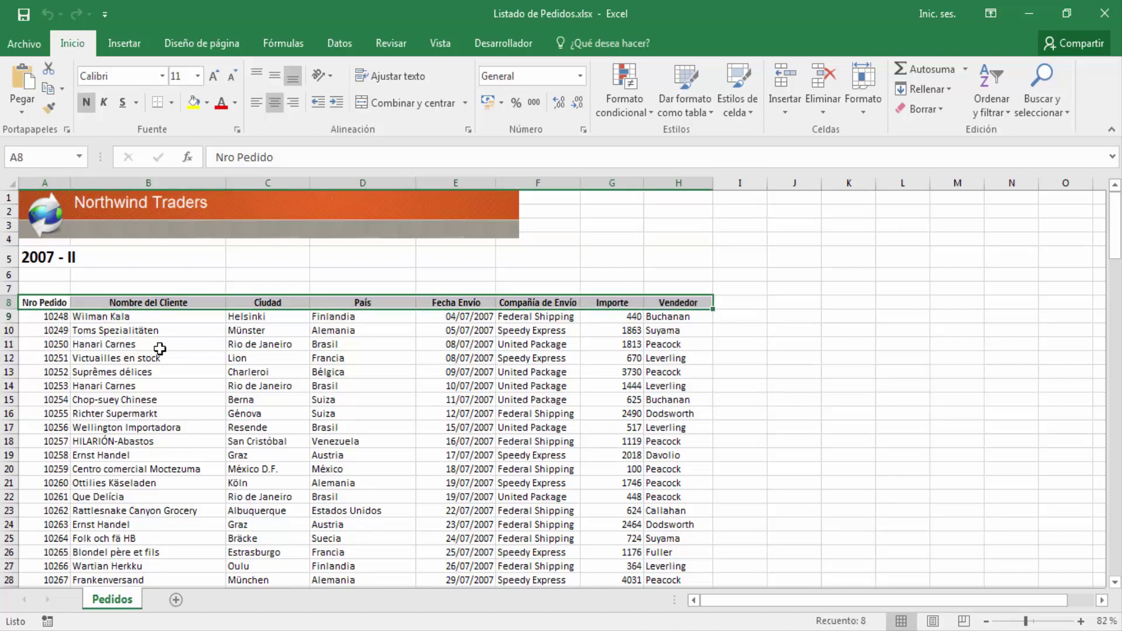
pyautogui.click(53, 302)
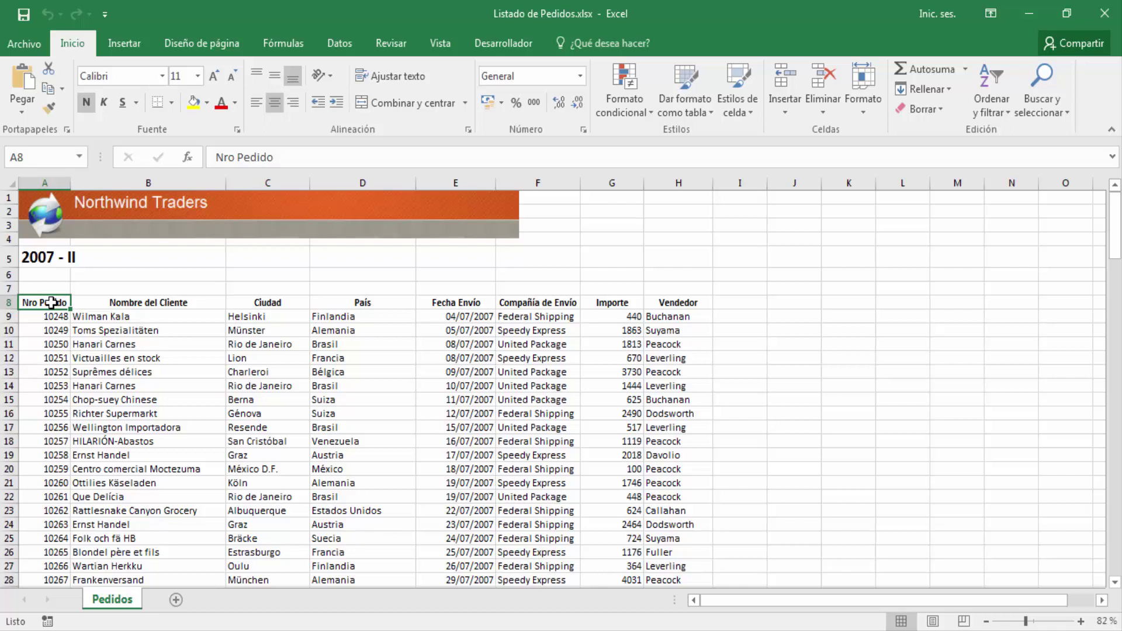
# - Name the whole order table from A8 'clientes', then save the workbook and close Excel
pyautogui.click(151, 326)
pyautogui.click(56, 299)
pyautogui.hotkey('ctrl', 'e')
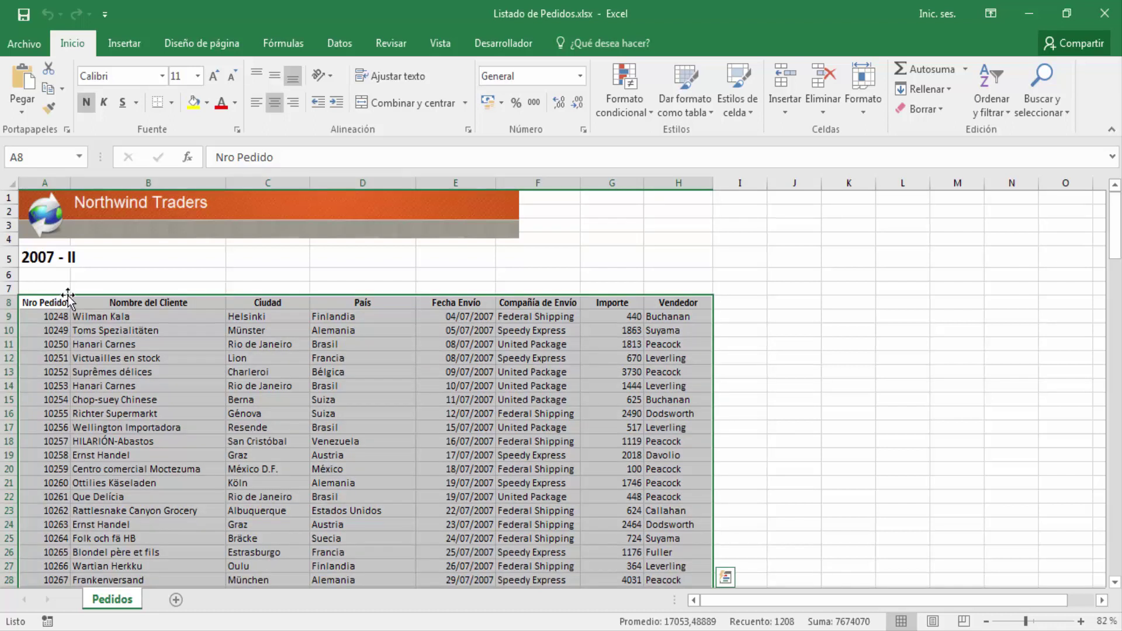
pyautogui.click(41, 157)
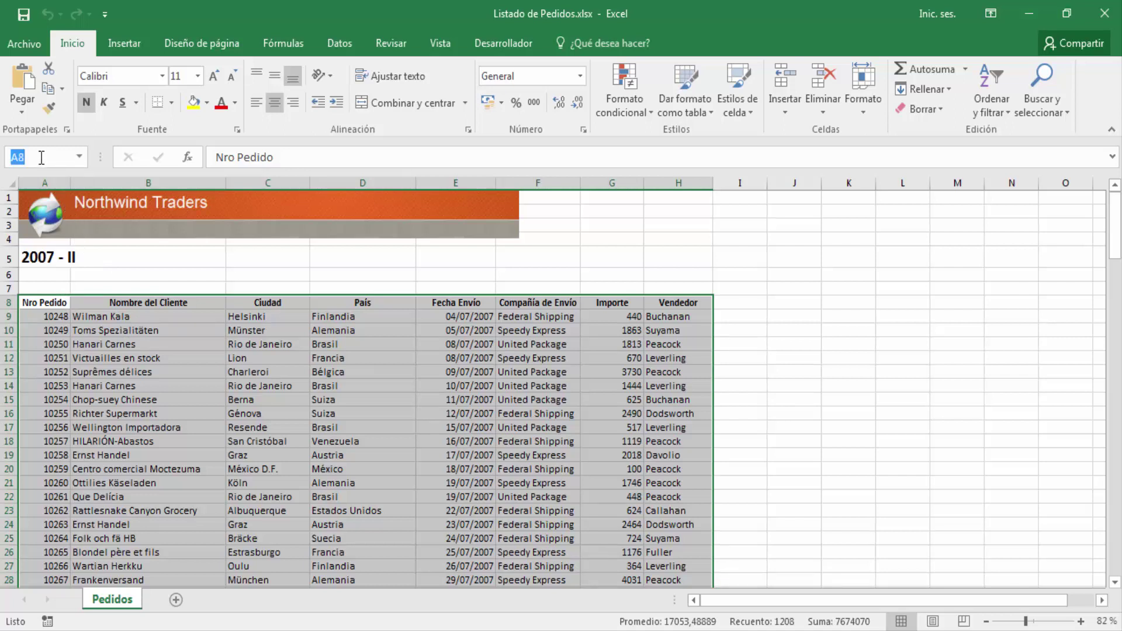
pyautogui.write('clientes')
pyautogui.press('Return')
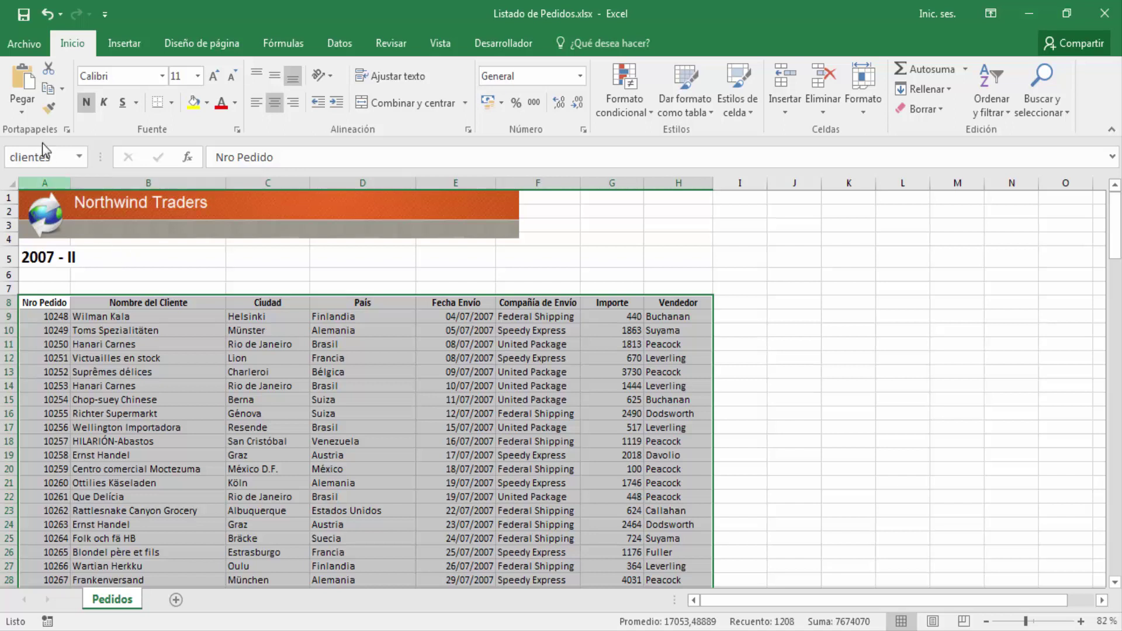
pyautogui.click(24, 15)
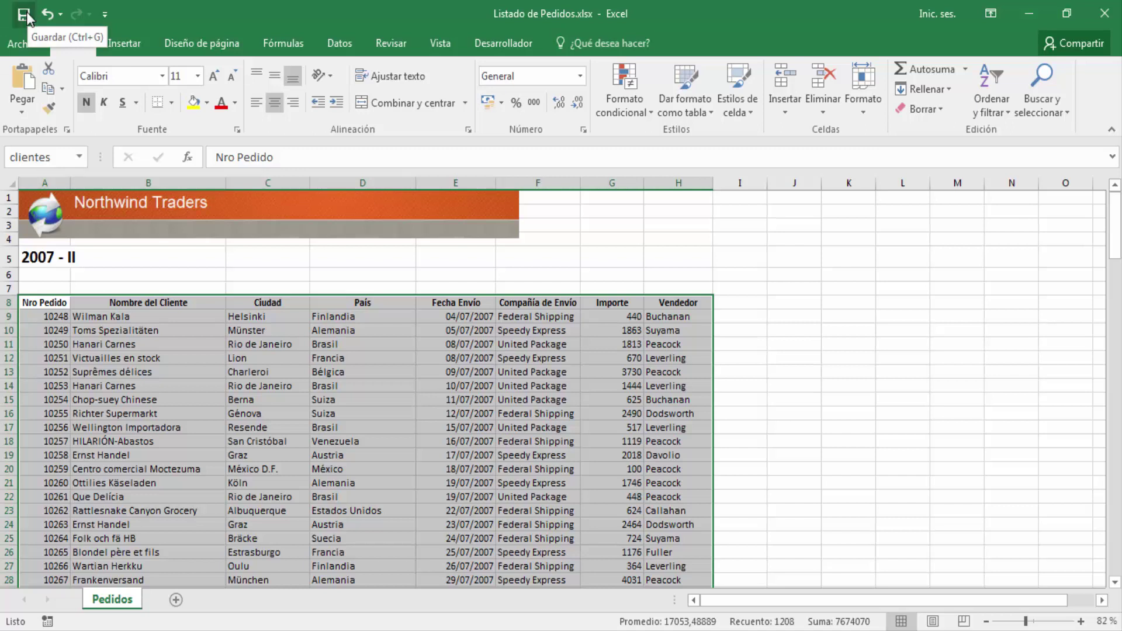
pyautogui.click(1105, 13)
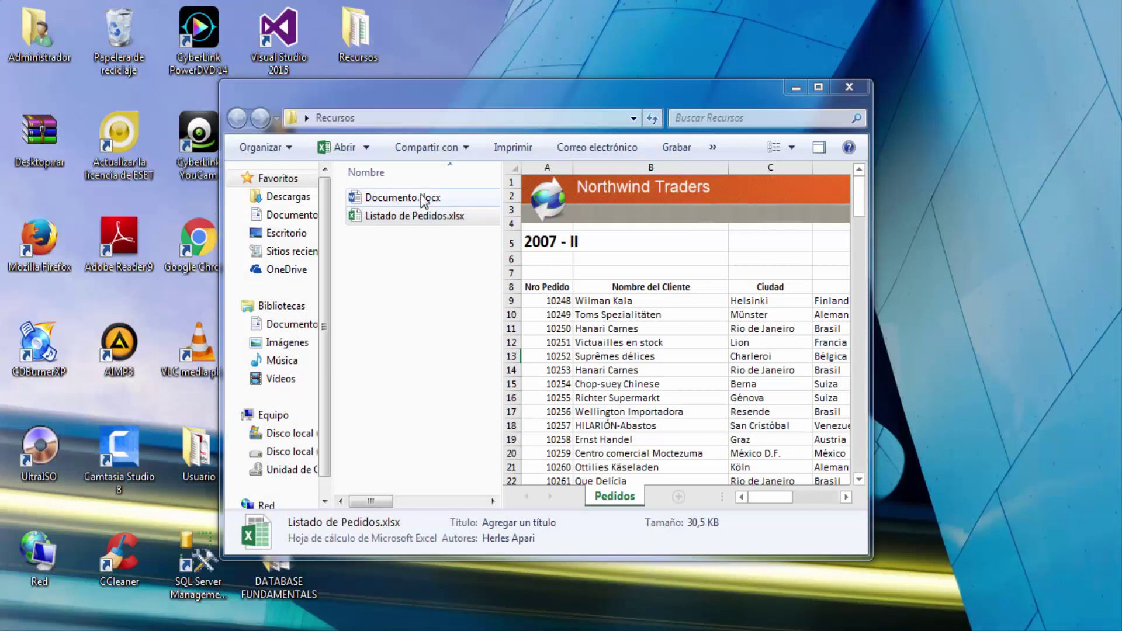
# - Open Documento.docx and review its bold placeholders: Nombre del Cliente, NumPedido, Ciudad –País, Importe
pyautogui.click(422, 199)
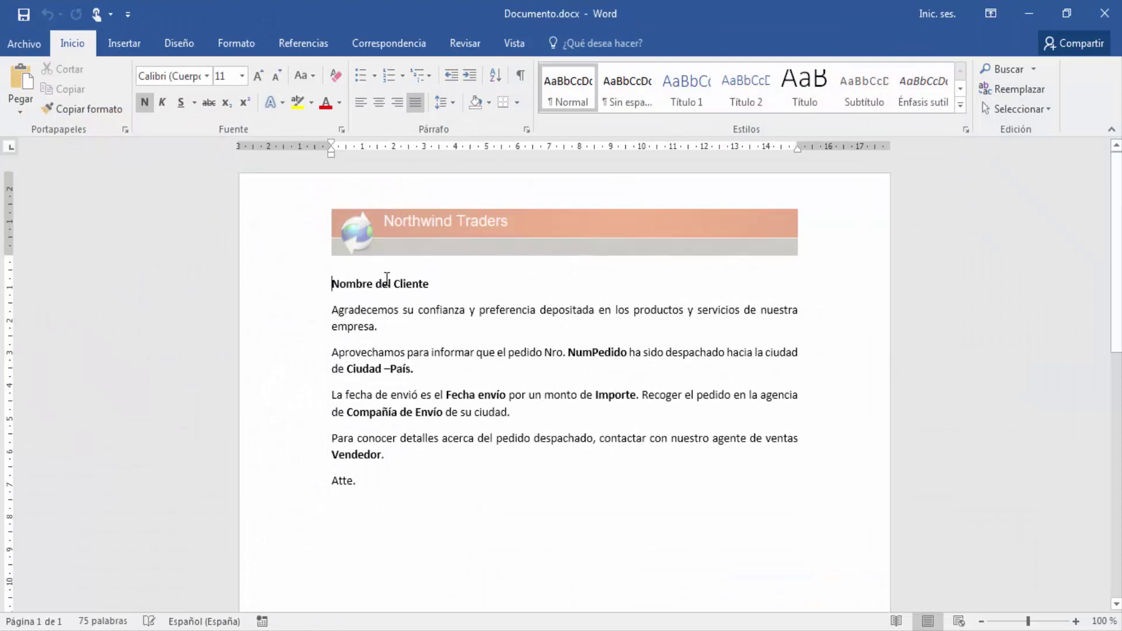
pyautogui.moveTo(356, 285); pyautogui.dragTo(436, 286)
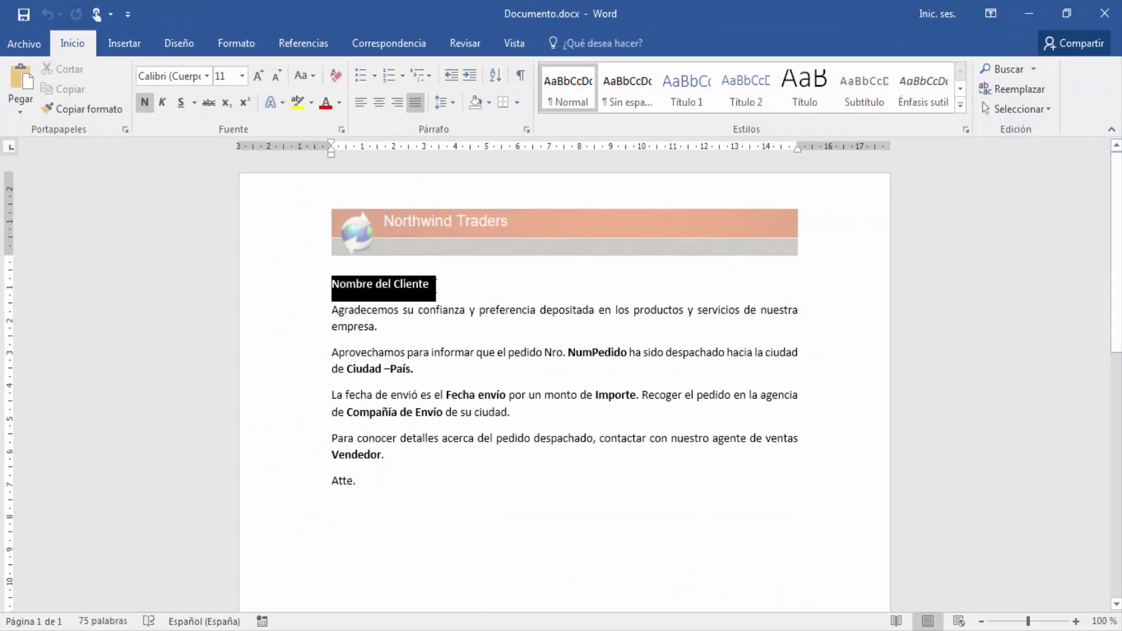
pyautogui.moveTo(567, 352); pyautogui.dragTo(627, 352)
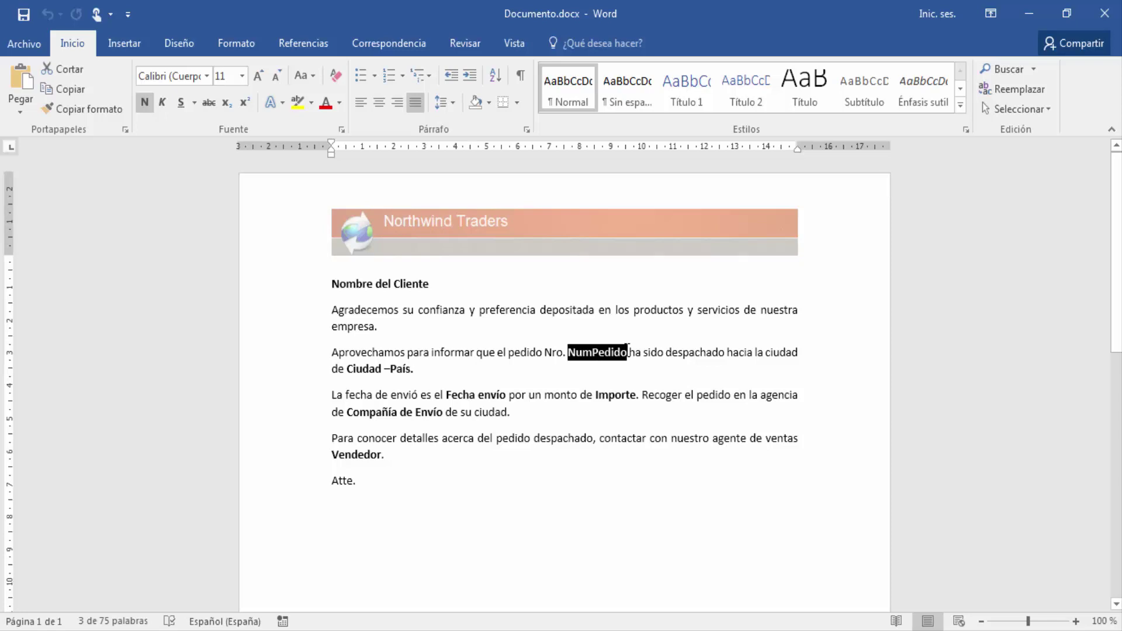
pyautogui.moveTo(346, 368); pyautogui.dragTo(413, 368)
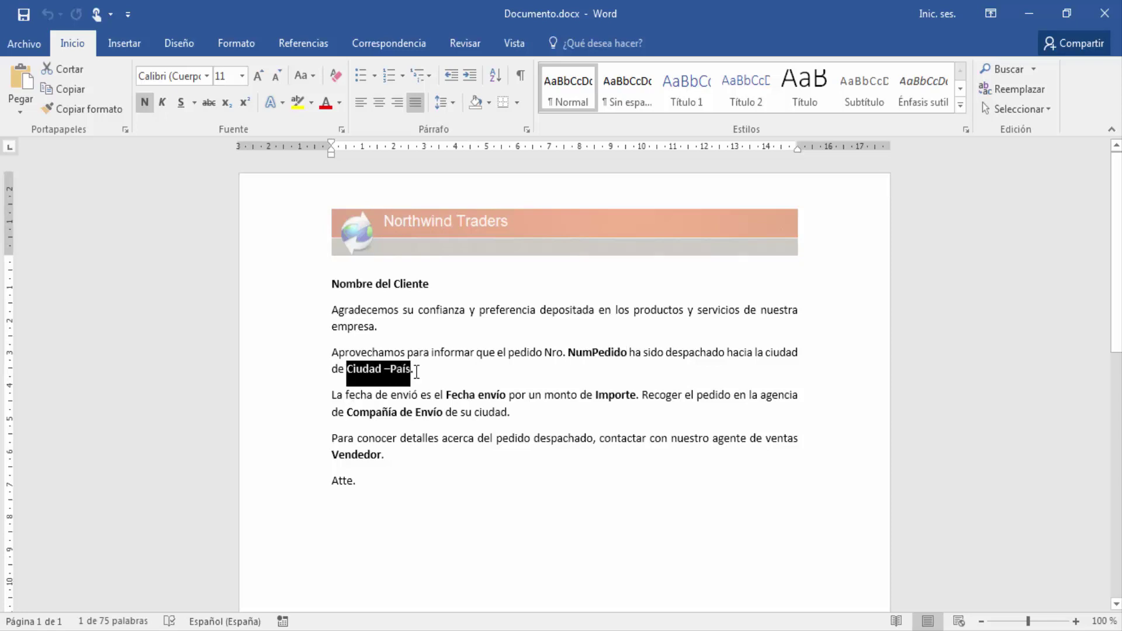
pyautogui.moveTo(596, 395); pyautogui.dragTo(638, 392)
pyautogui.hotkey('ctrl', 'n')
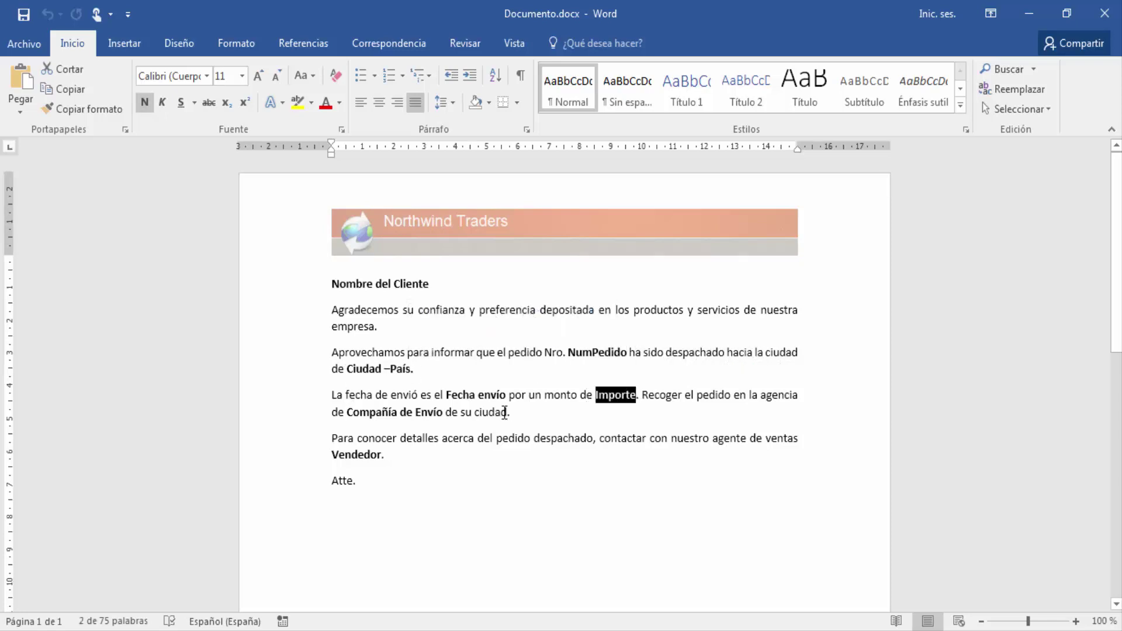
pyautogui.click(389, 413)
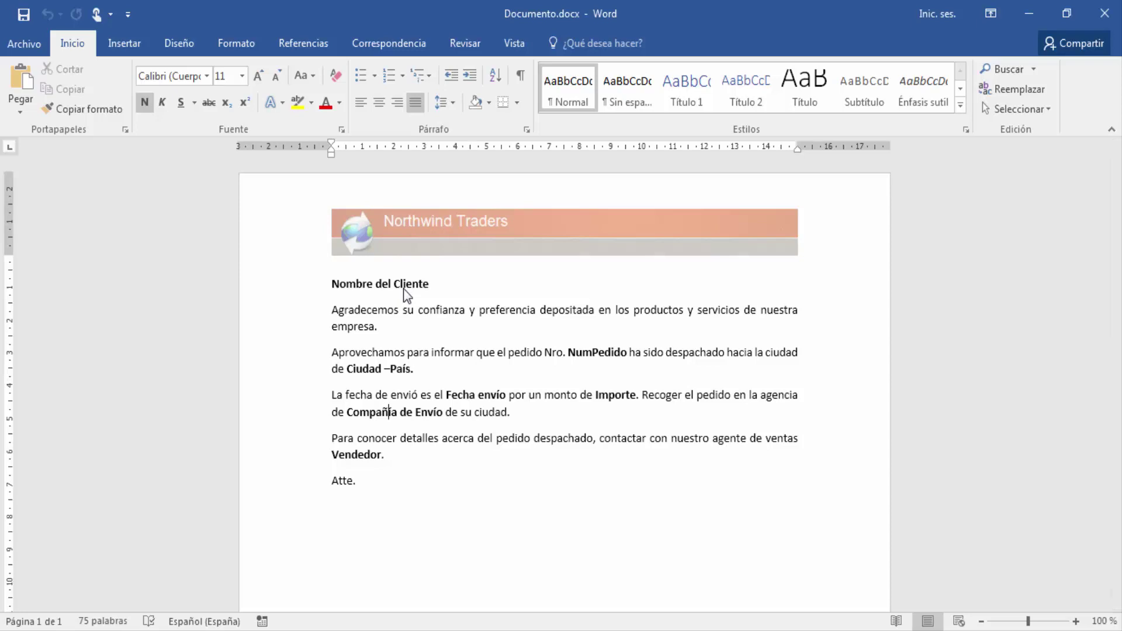
# - Start a Letters mail merge from the Correspondencia tab and show the recipient source choices
pyautogui.click(391, 46)
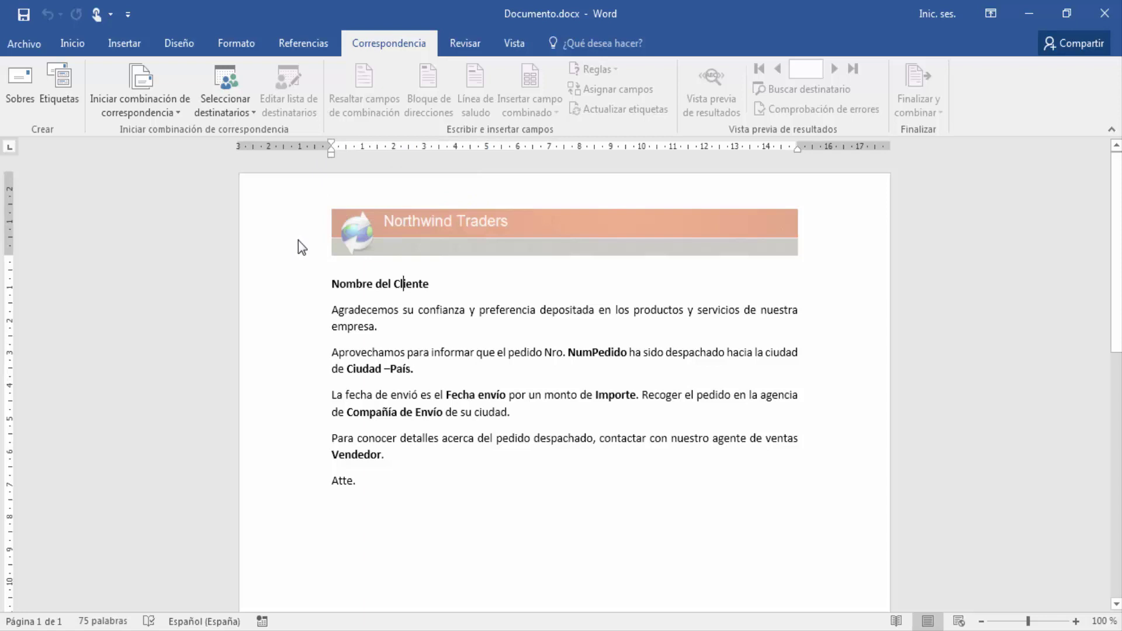
pyautogui.click(146, 107)
pyautogui.click(146, 107)
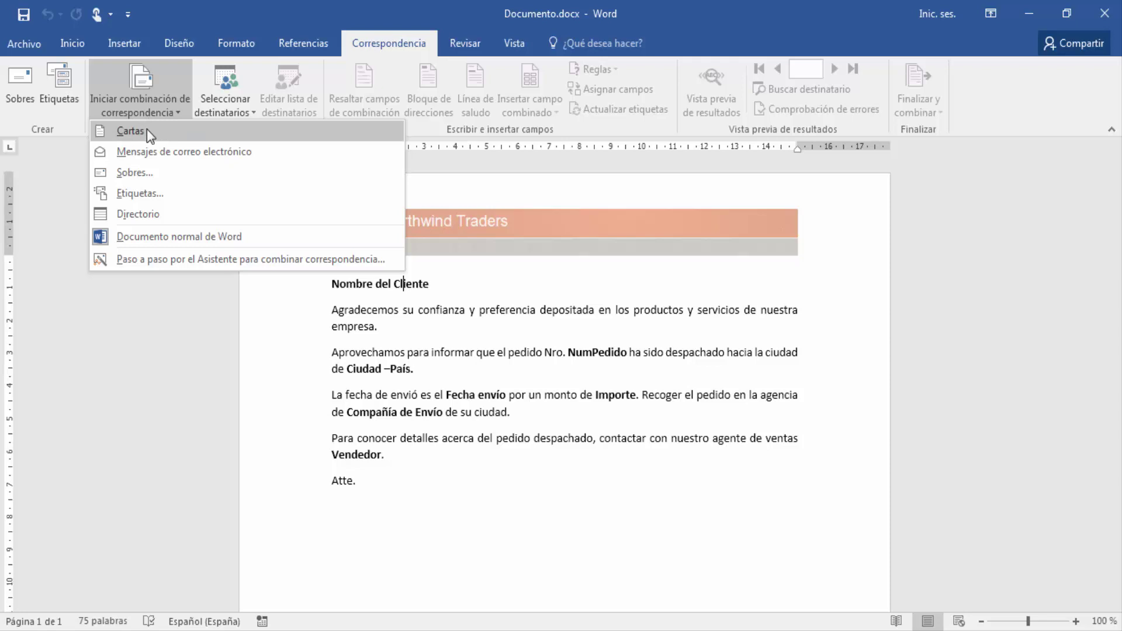
pyautogui.click(148, 133)
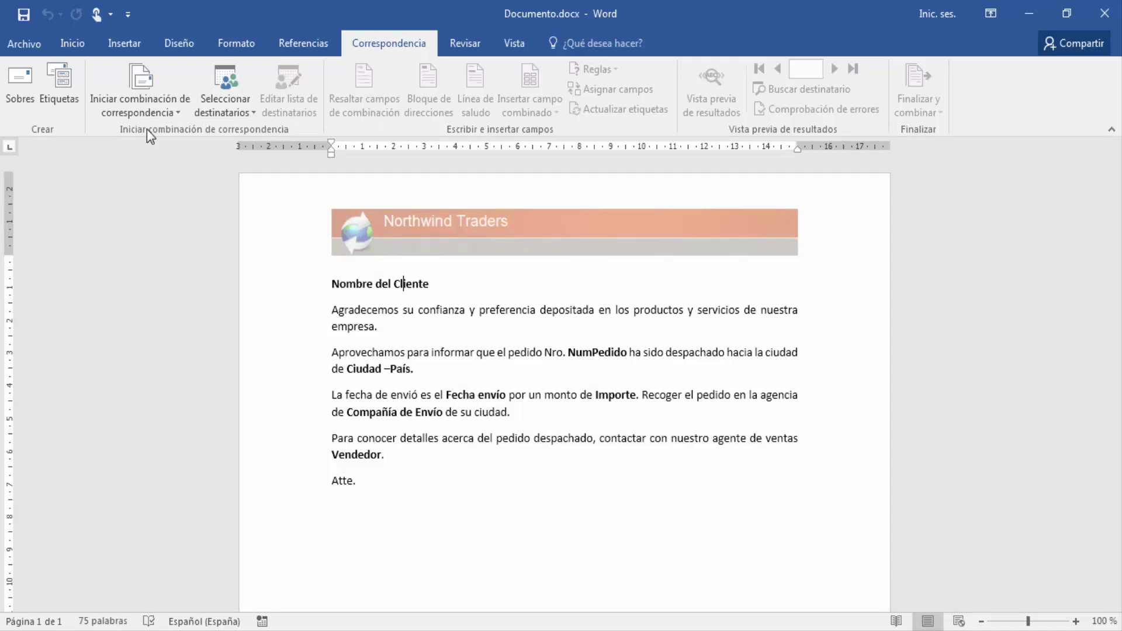
pyautogui.click(235, 96)
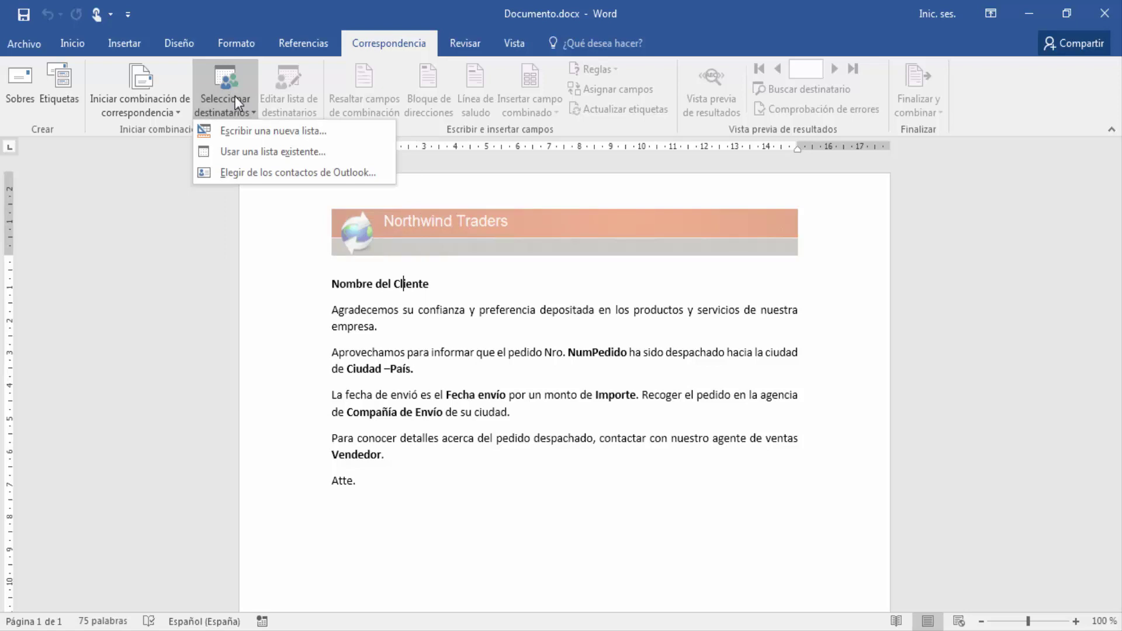
# - Use Listado de Pedidos.xlsx from Escritorio > Recursos as the existing recipient list
pyautogui.click(264, 153)
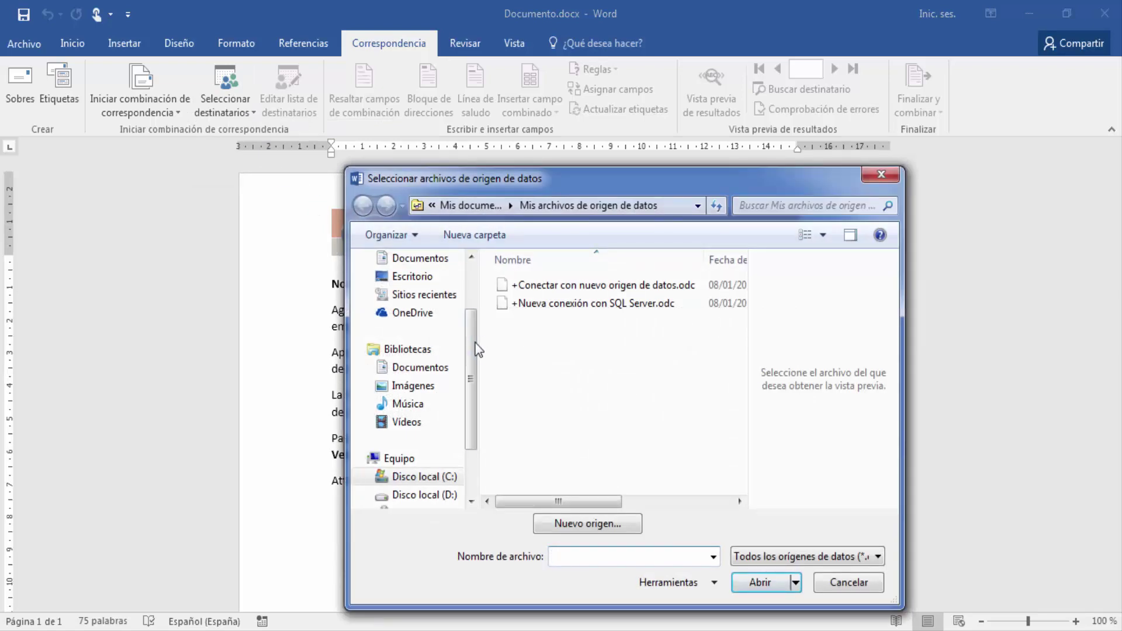
pyautogui.moveTo(475, 350); pyautogui.dragTo(468, 304)
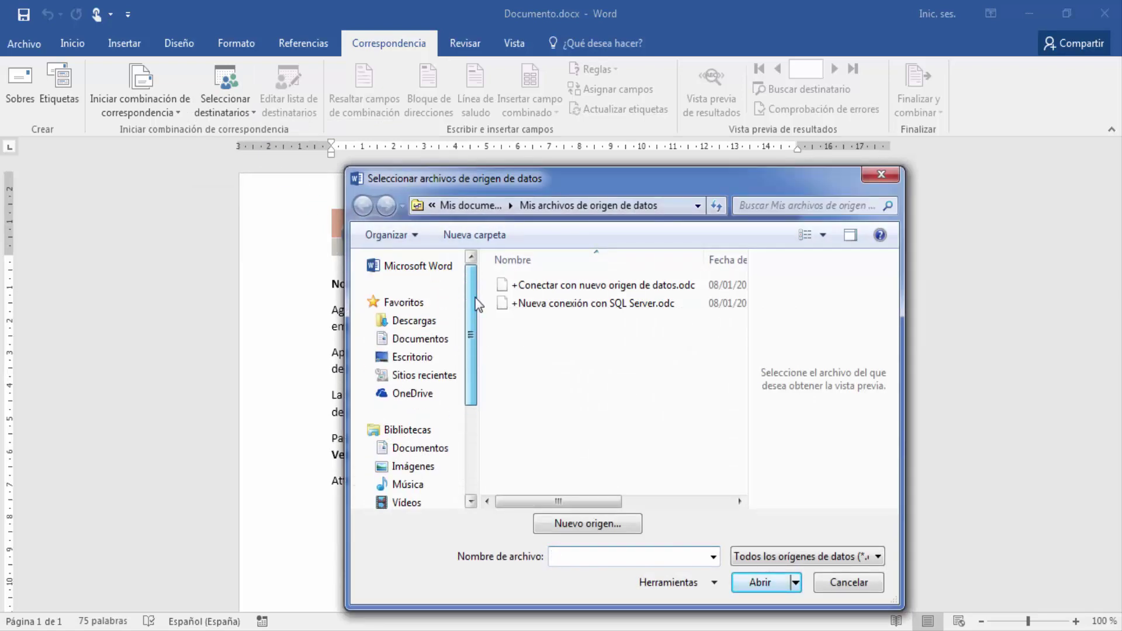
pyautogui.click(427, 363)
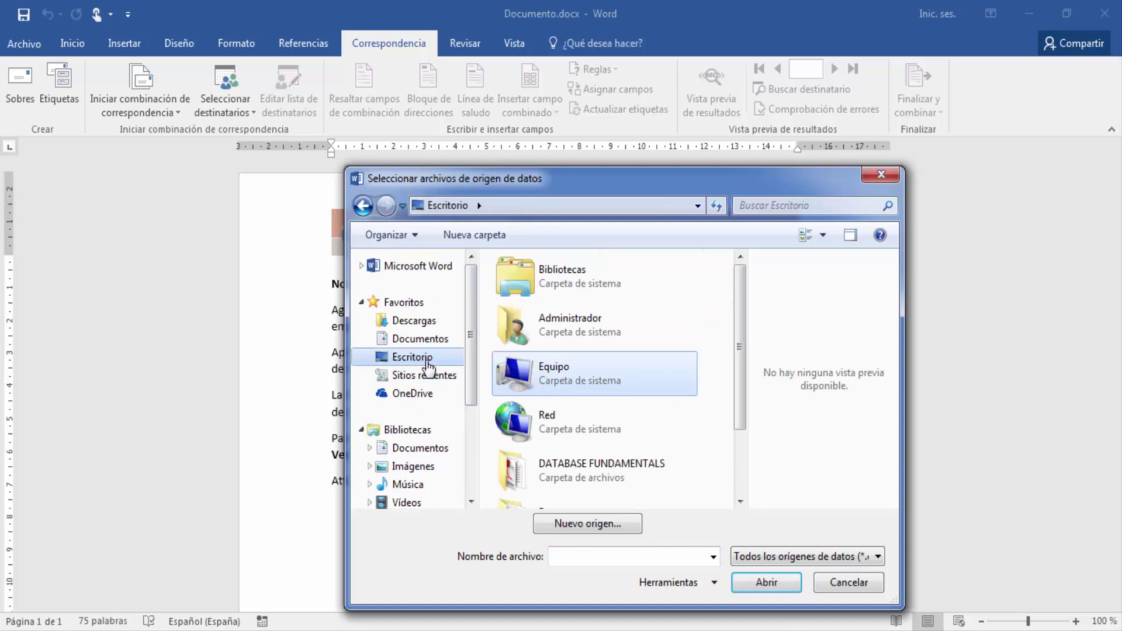
pyautogui.moveTo(740, 295); pyautogui.dragTo(742, 382)
pyautogui.doubleClick(589, 435)
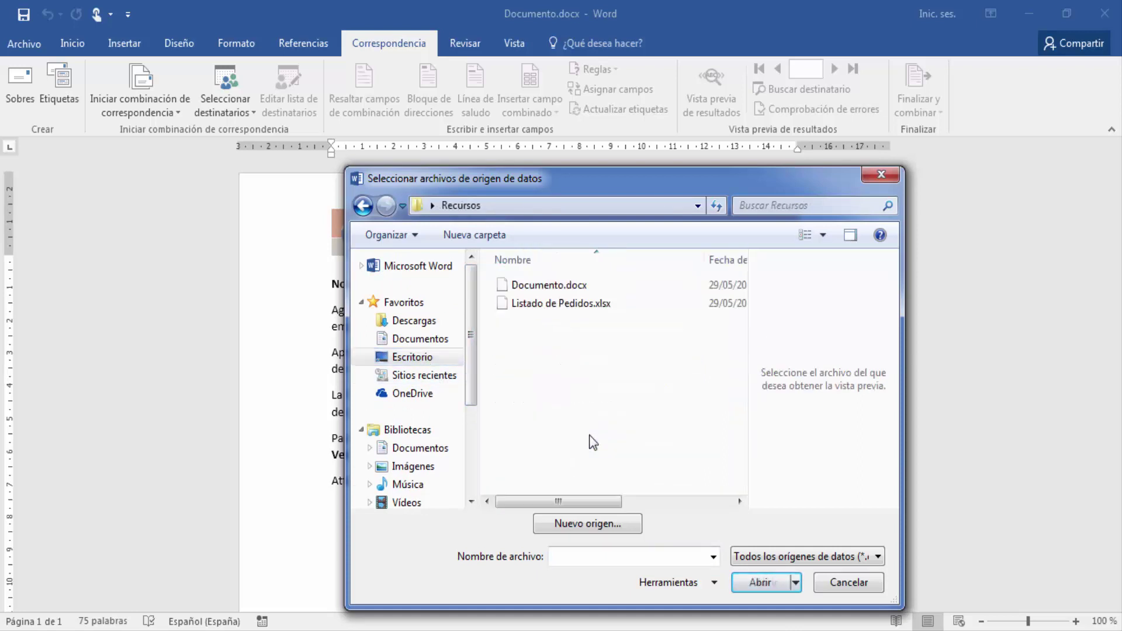
pyautogui.click(598, 304)
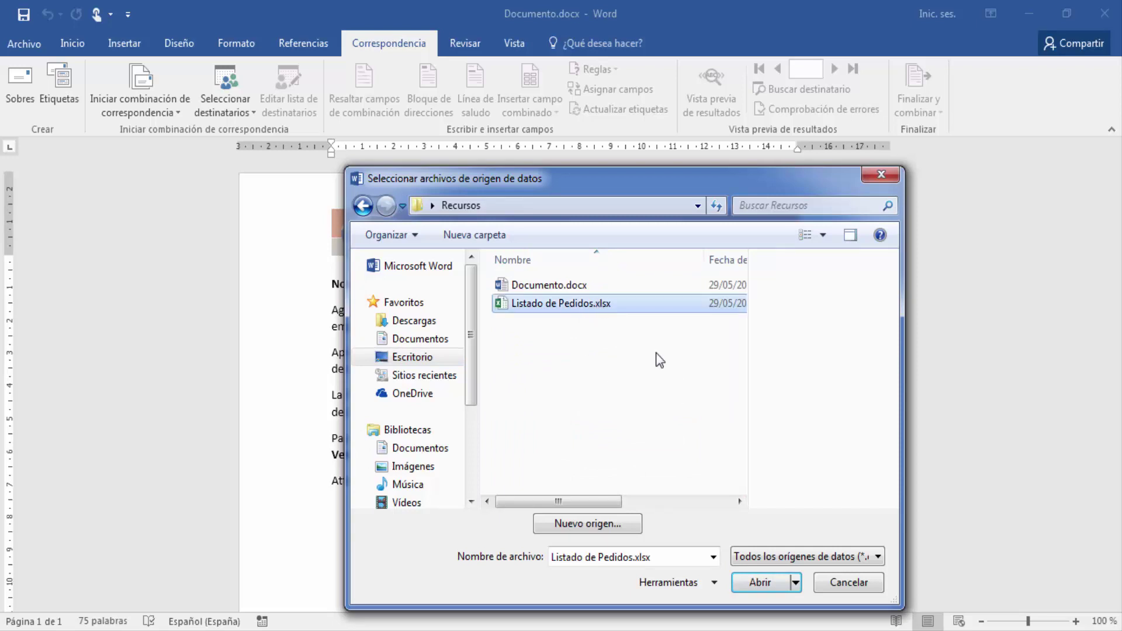
pyautogui.click(760, 582)
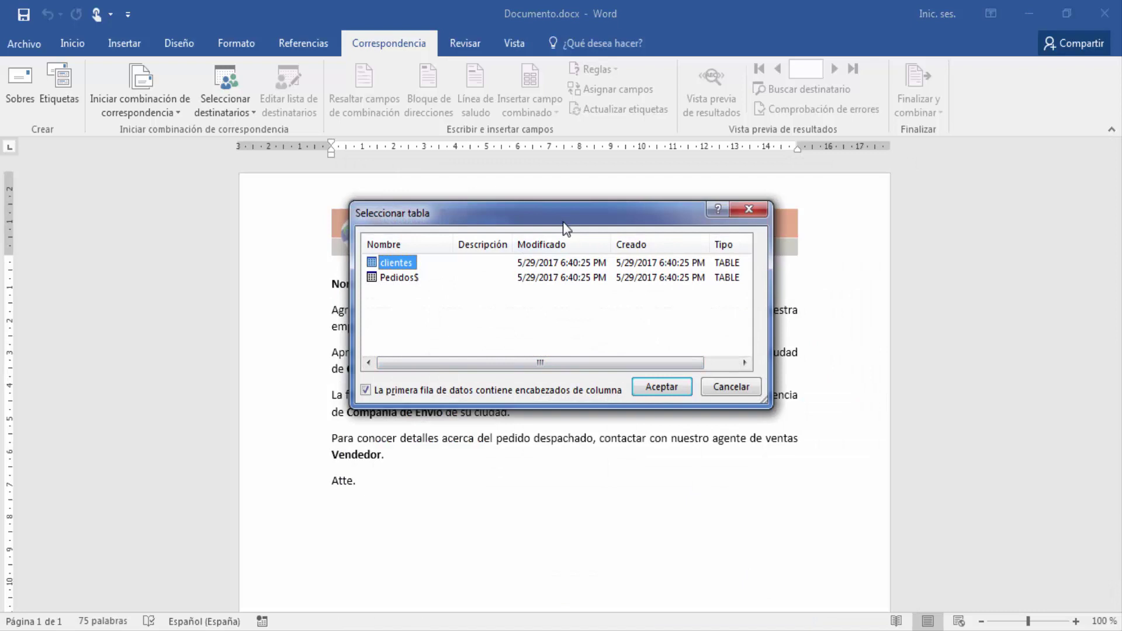
# - Choose the Pedidos$ table as the recipient list and confirm it
pyautogui.moveTo(563, 222); pyautogui.dragTo(582, 306)
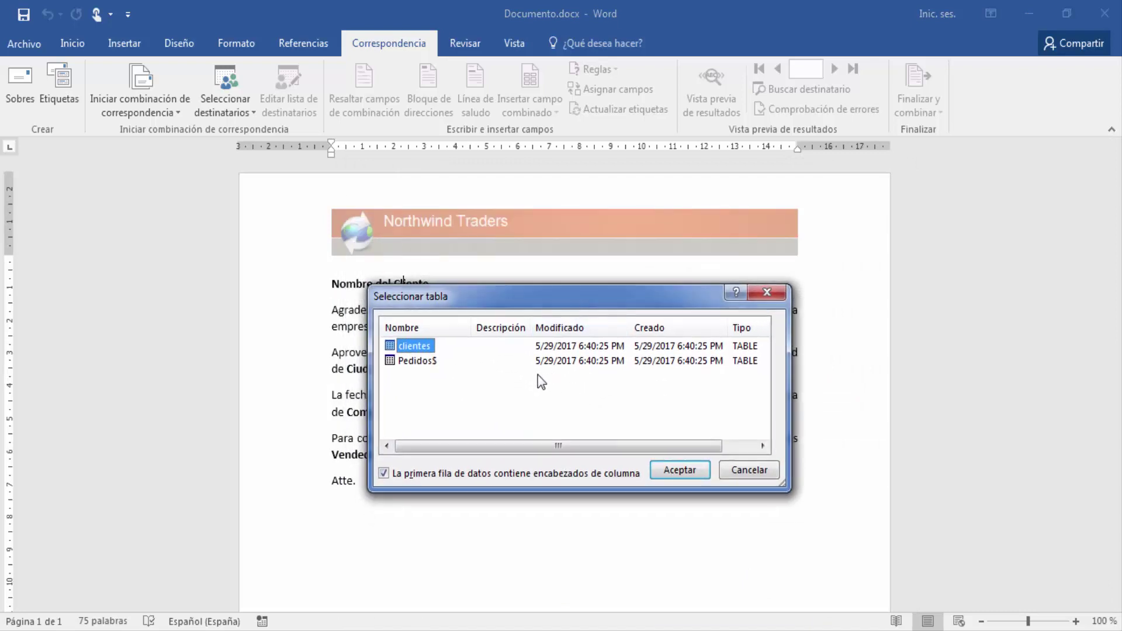
pyautogui.click(418, 364)
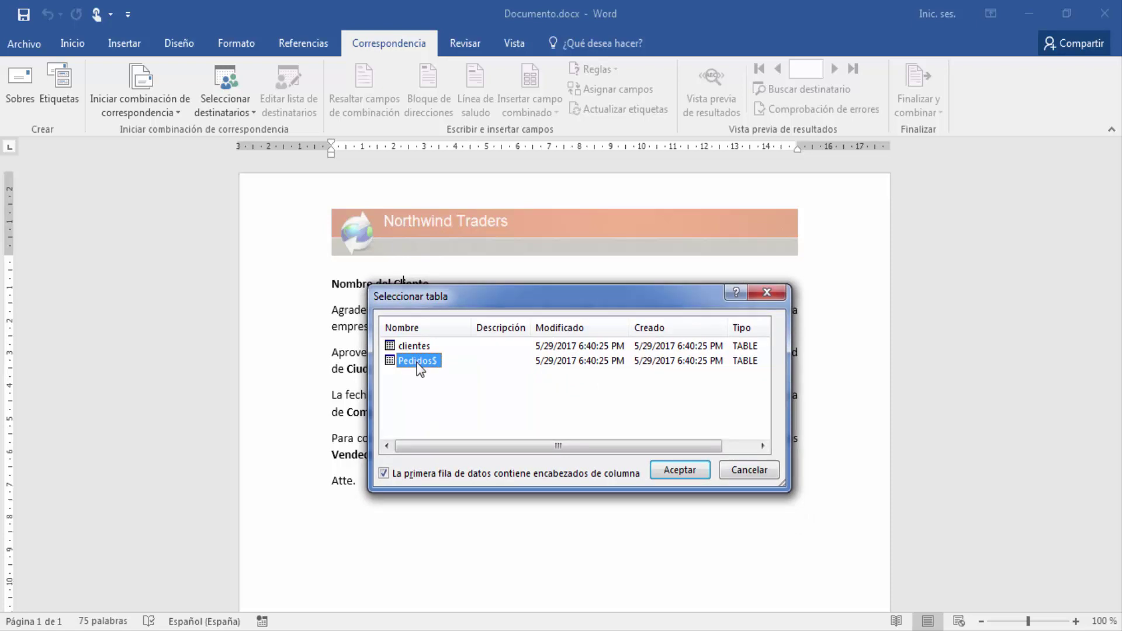
pyautogui.press('Up')
pyautogui.click(428, 363)
pyautogui.click(681, 471)
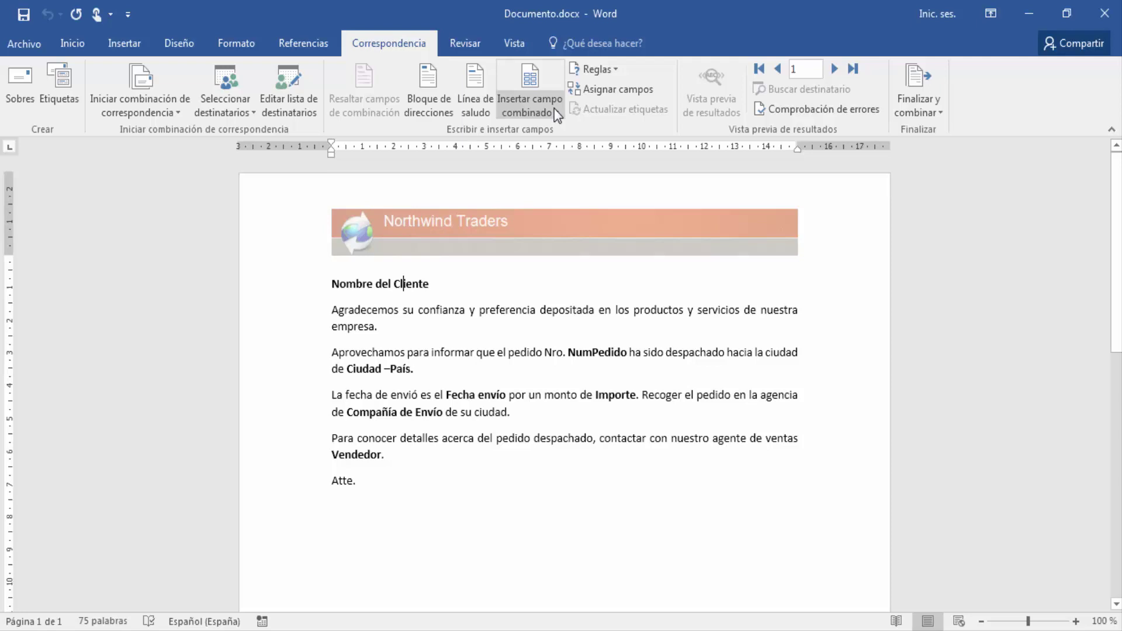
# - Replace the Nombre del Cliente placeholder with «Nombre_del_Cliente», restoring the line break after it
pyautogui.click(555, 111)
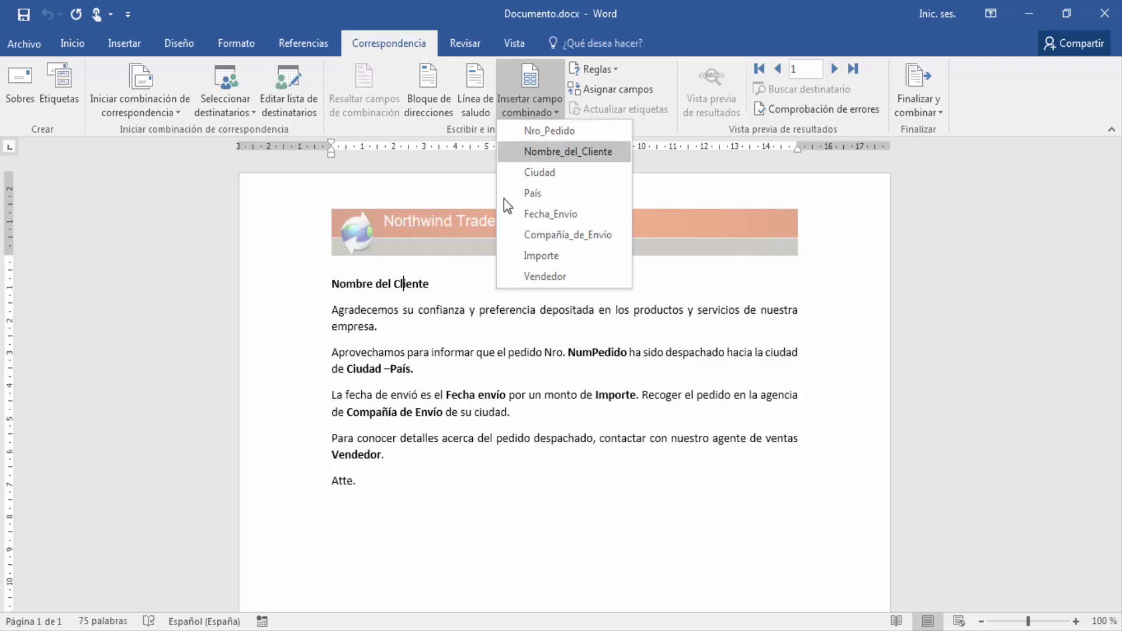
pyautogui.click(454, 284)
pyautogui.moveTo(431, 284); pyautogui.dragTo(331, 285)
pyautogui.click(545, 111)
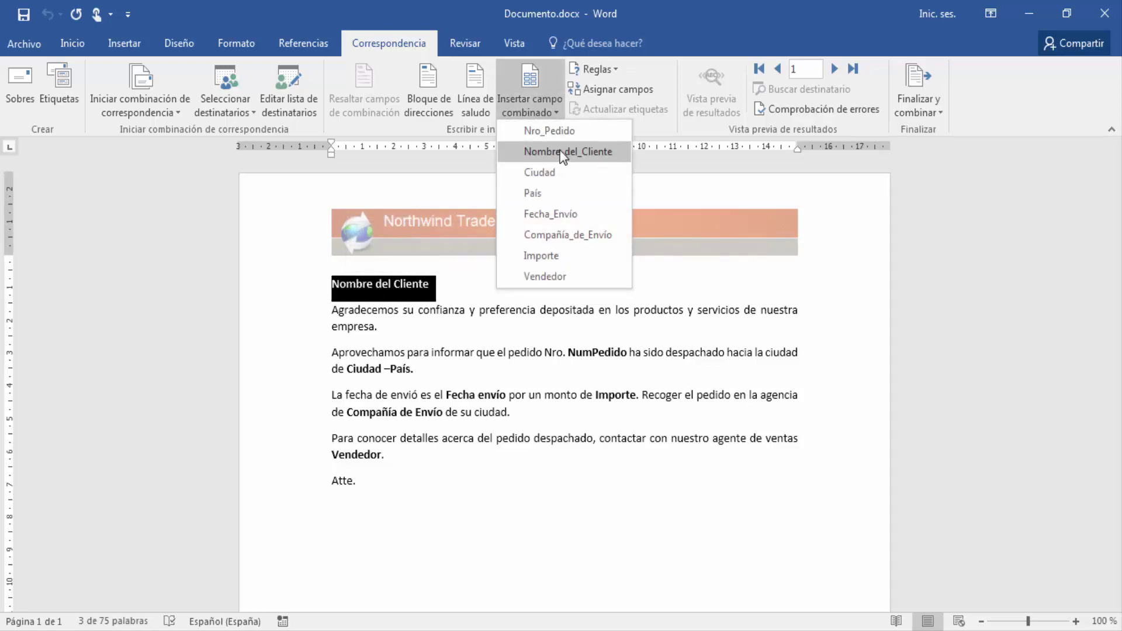
pyautogui.click(562, 151)
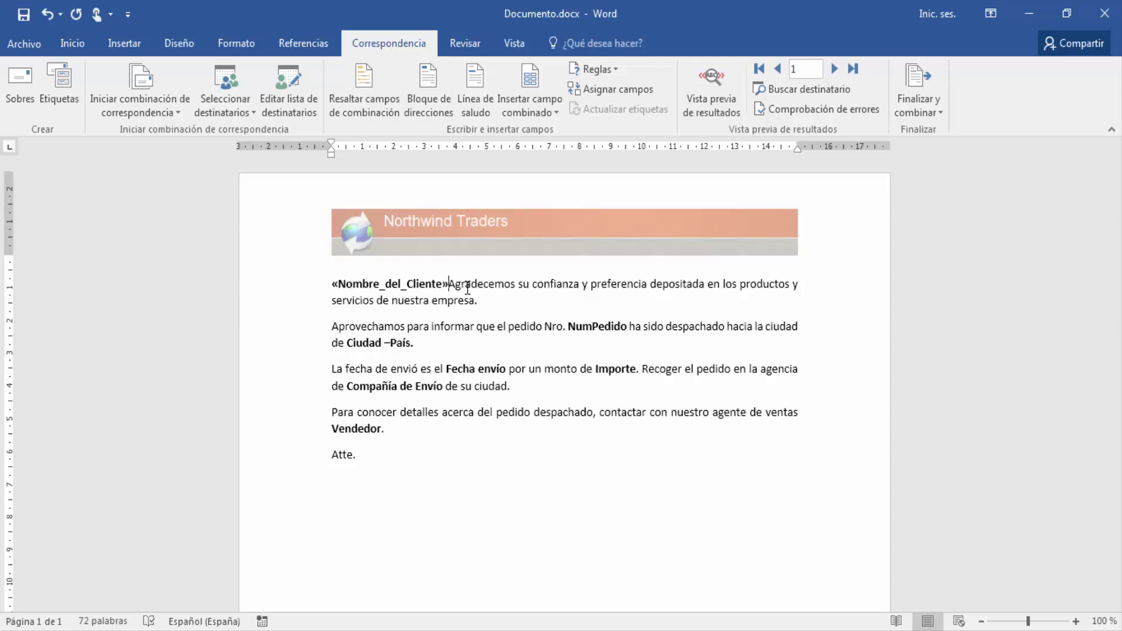
pyautogui.press('Return')
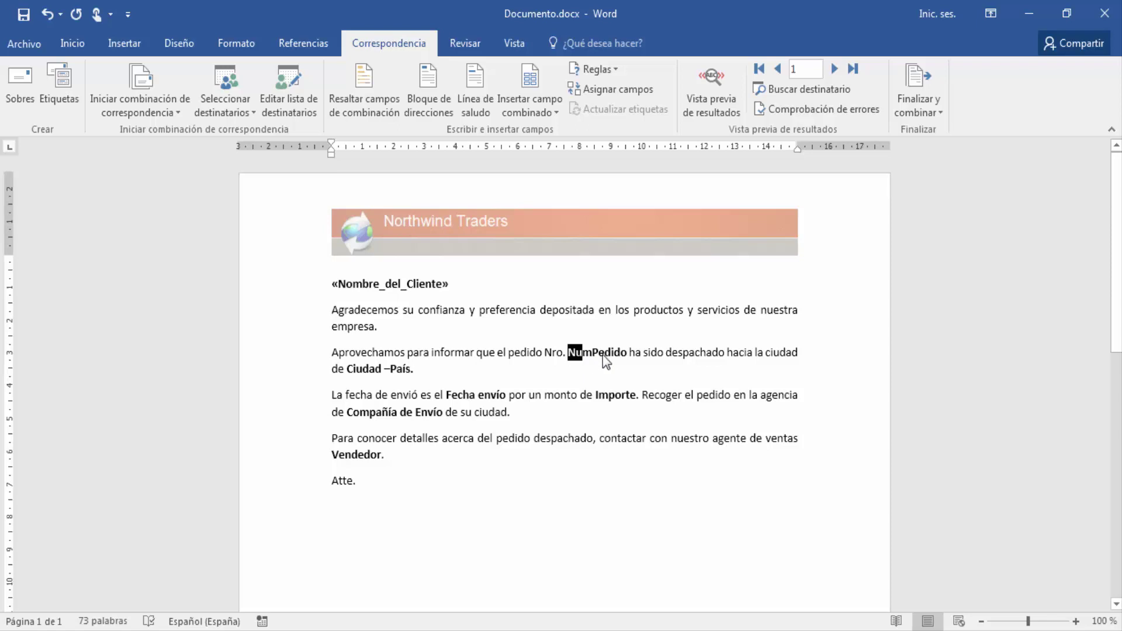
# - Replace NumPedido, Ciudad and País with the «Nro_Pedido», «Ciudad» and «País» merge fields
pyautogui.click(544, 112)
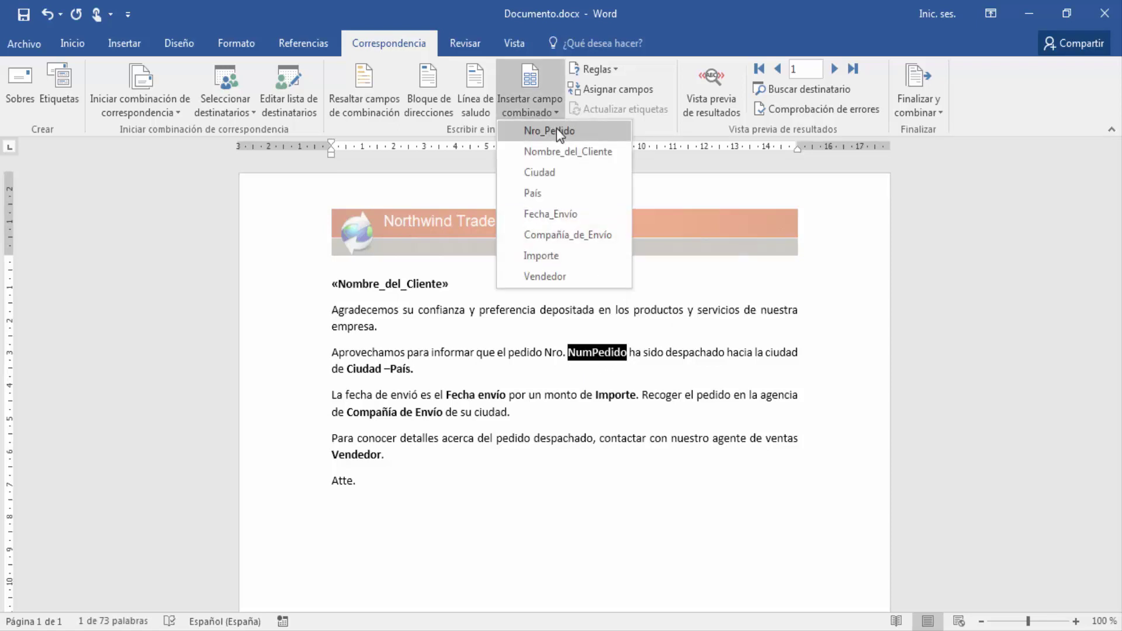
pyautogui.click(558, 131)
pyautogui.moveTo(383, 372); pyautogui.dragTo(418, 372)
pyautogui.click(528, 112)
pyautogui.click(561, 173)
pyautogui.moveTo(439, 369); pyautogui.dragTo(459, 369)
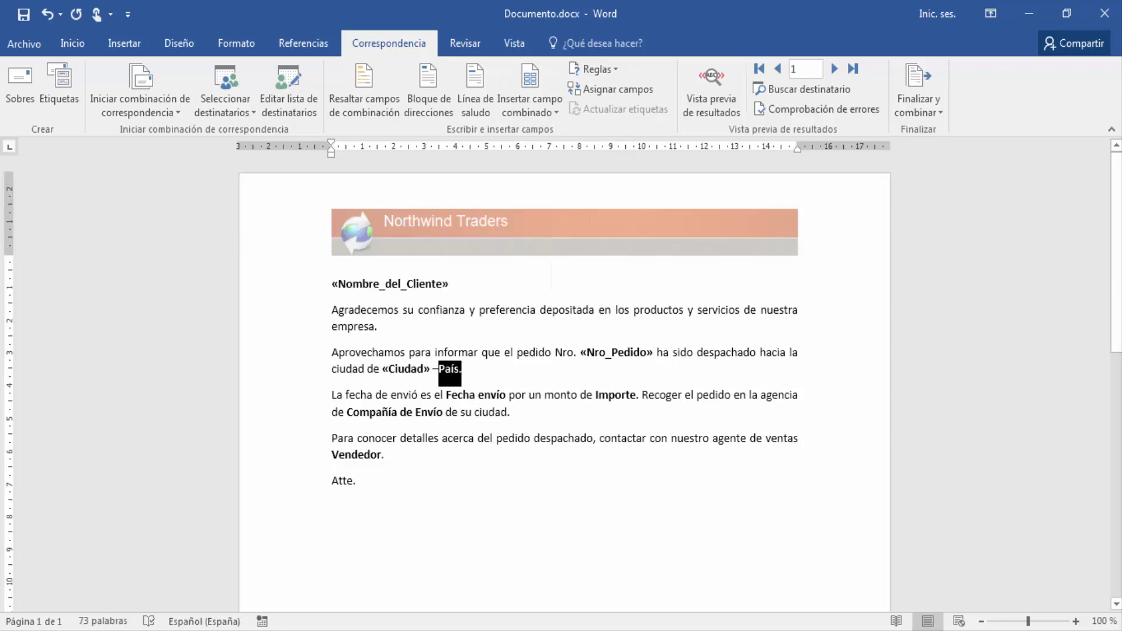
pyautogui.click(524, 113)
pyautogui.click(573, 192)
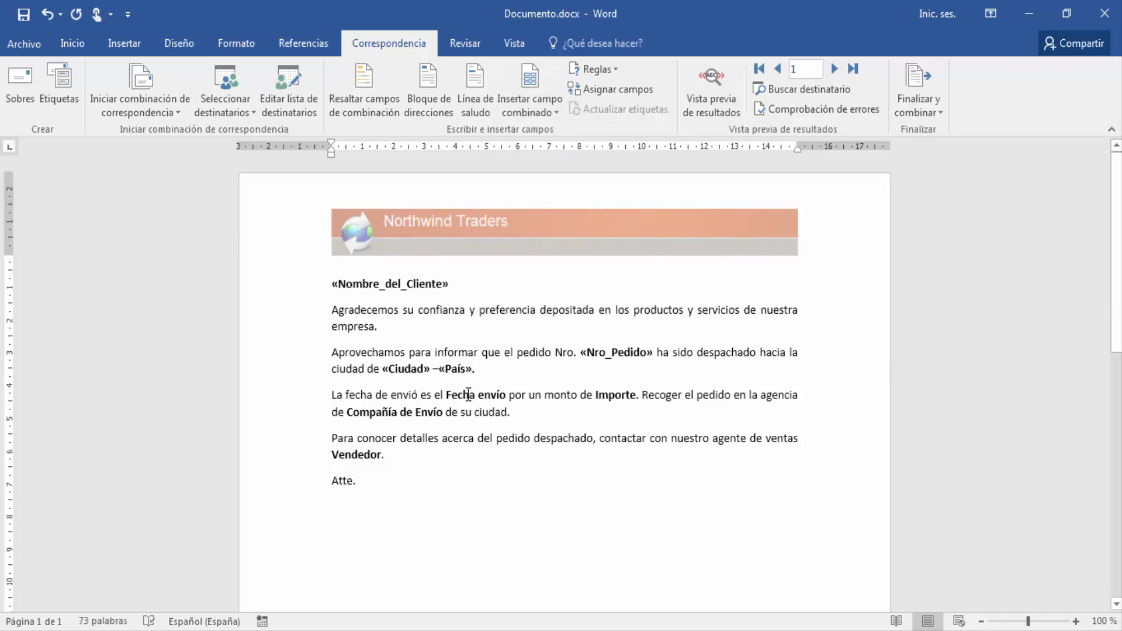
# - Replace Fecha envío and the amount with the «Fecha_Envío» and «Importe» merge fields
pyautogui.moveTo(446, 395); pyautogui.dragTo(509, 395)
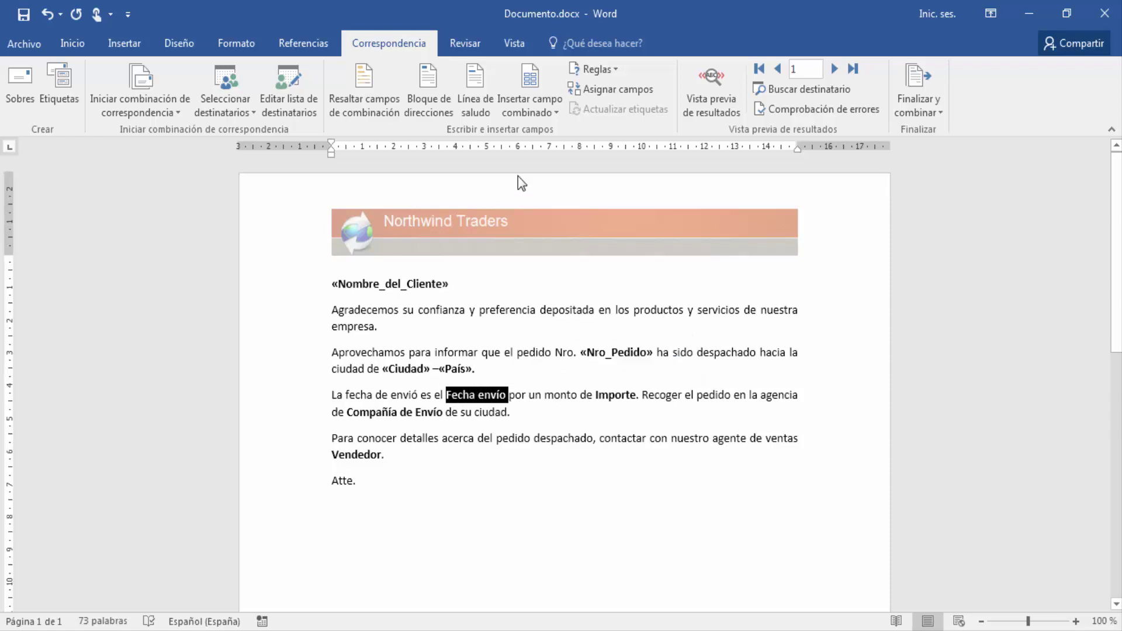
pyautogui.click(535, 113)
pyautogui.click(581, 220)
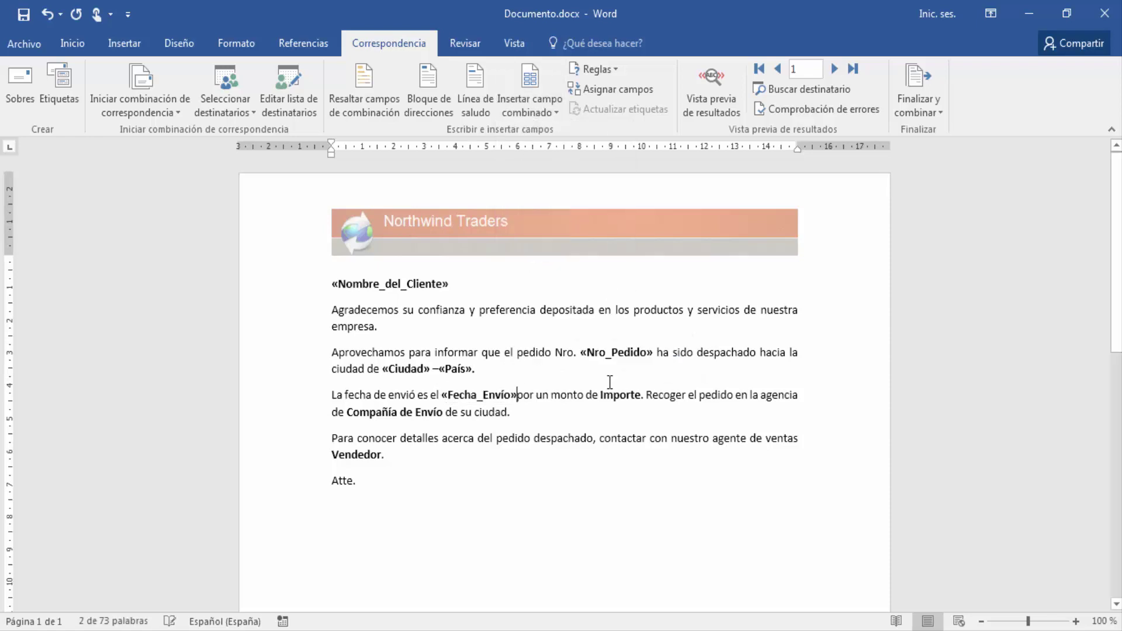
pyautogui.moveTo(601, 397); pyautogui.dragTo(641, 400)
pyautogui.click(635, 403)
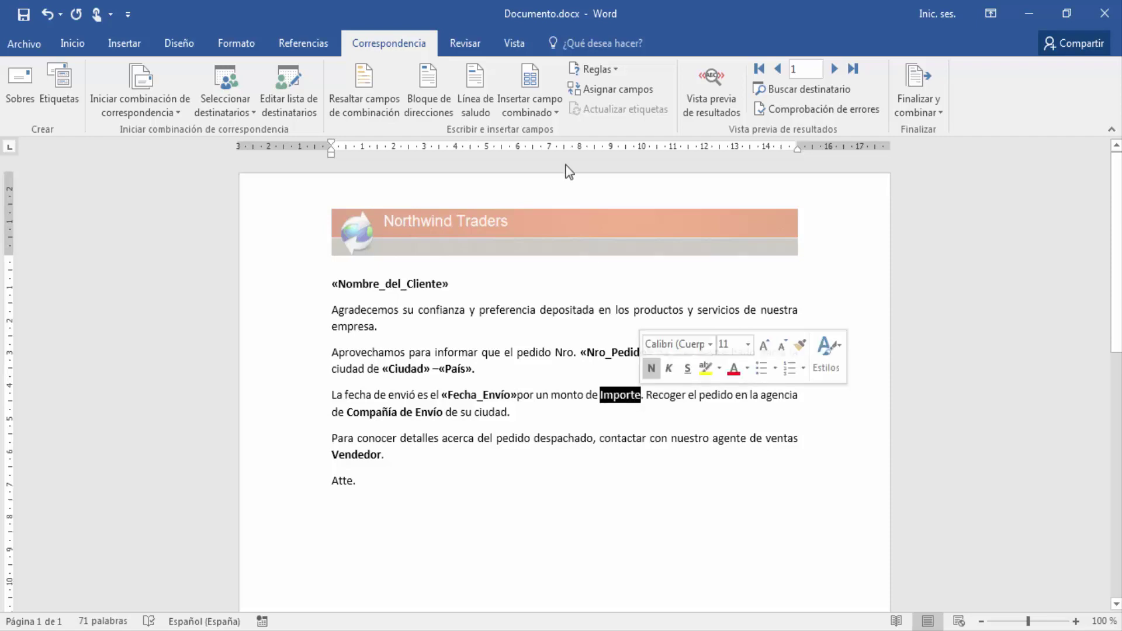
pyautogui.click(539, 100)
pyautogui.click(569, 257)
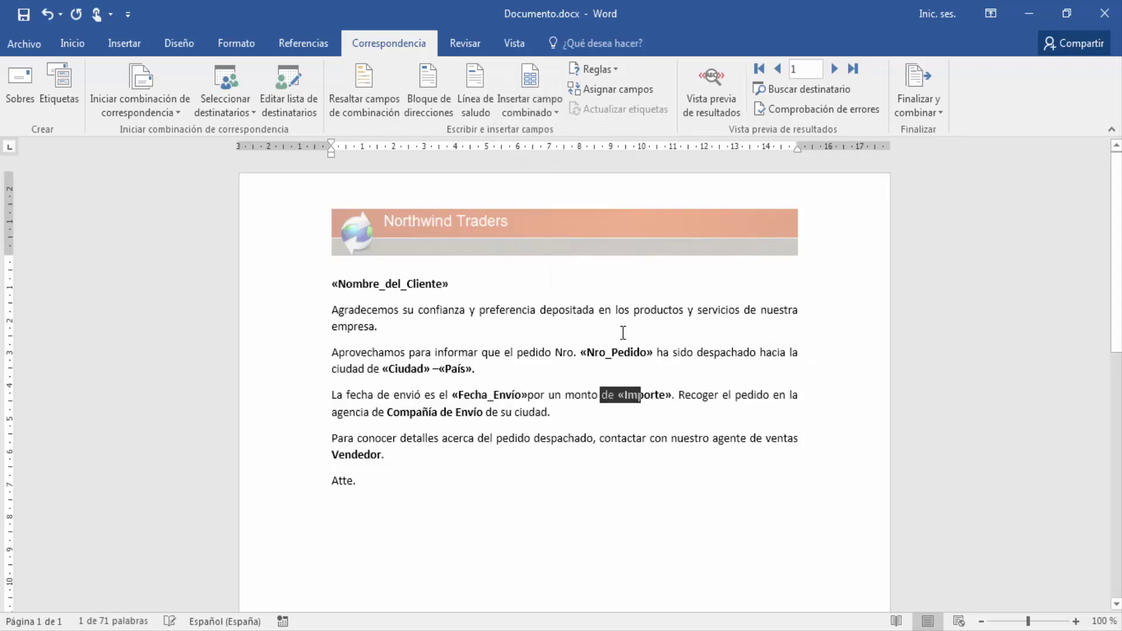
pyautogui.press('Right')
# - Replace the shipping company name, excluding the leading 'de', with the «Compañía_de_Envío» field
pyautogui.moveTo(386, 413); pyautogui.dragTo(485, 416)
pyautogui.click(400, 412)
pyautogui.moveTo(386, 413); pyautogui.dragTo(485, 416)
pyautogui.click(529, 100)
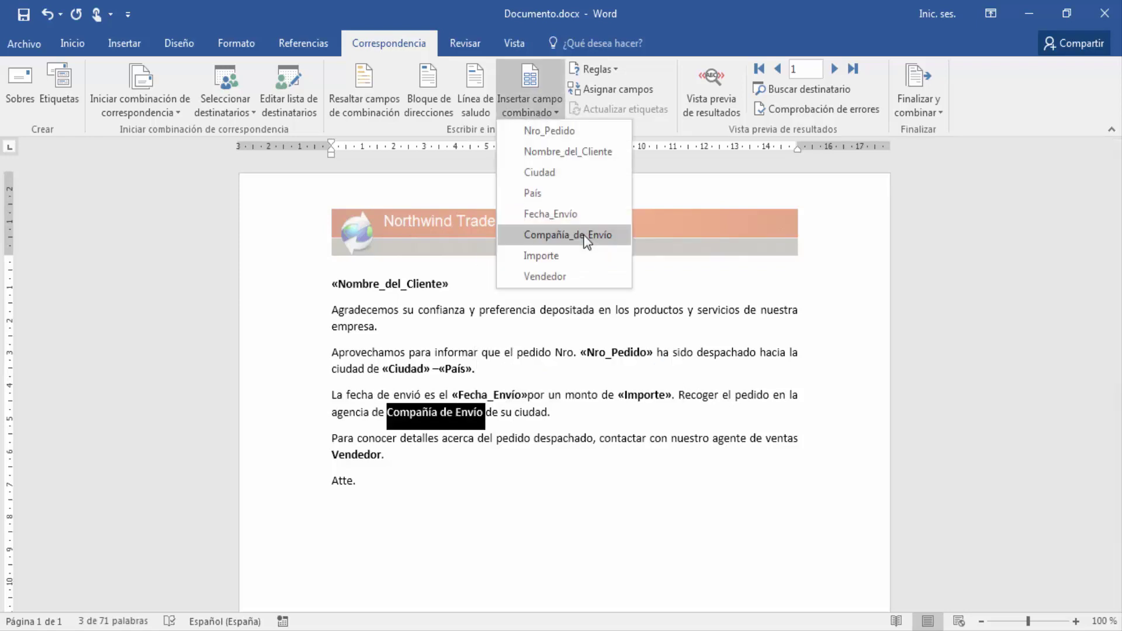
pyautogui.click(587, 236)
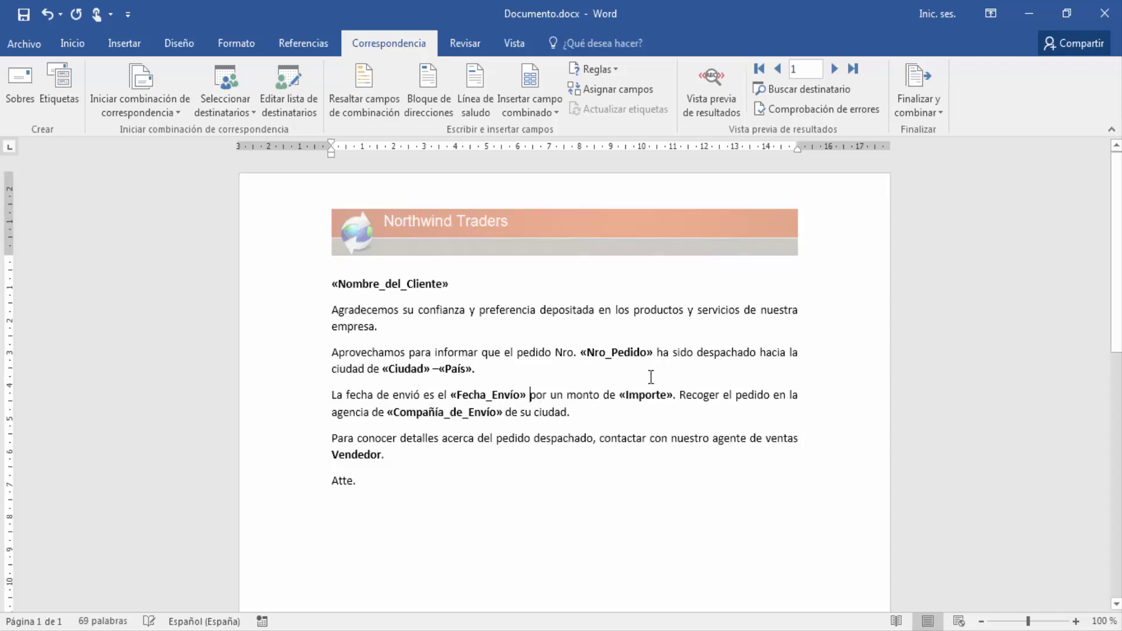
# - Add a space before «País» and replace the closing Vendedor text with the «Vendedor» field
pyautogui.click(457, 372)
pyautogui.moveTo(332, 457); pyautogui.dragTo(383, 458)
pyautogui.click(548, 116)
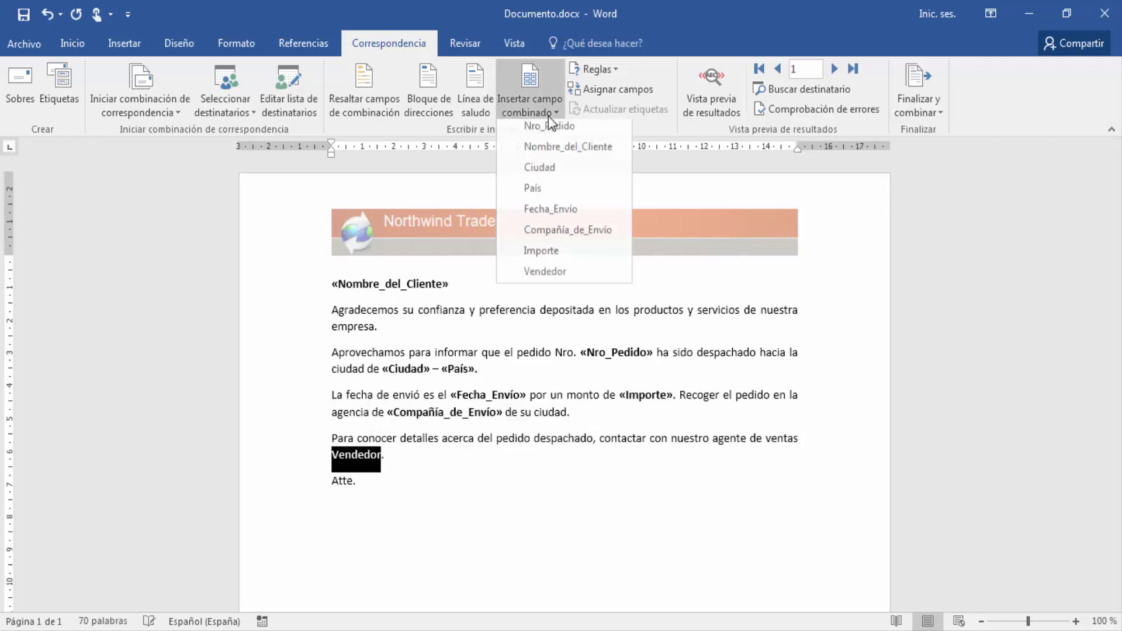
pyautogui.click(551, 271)
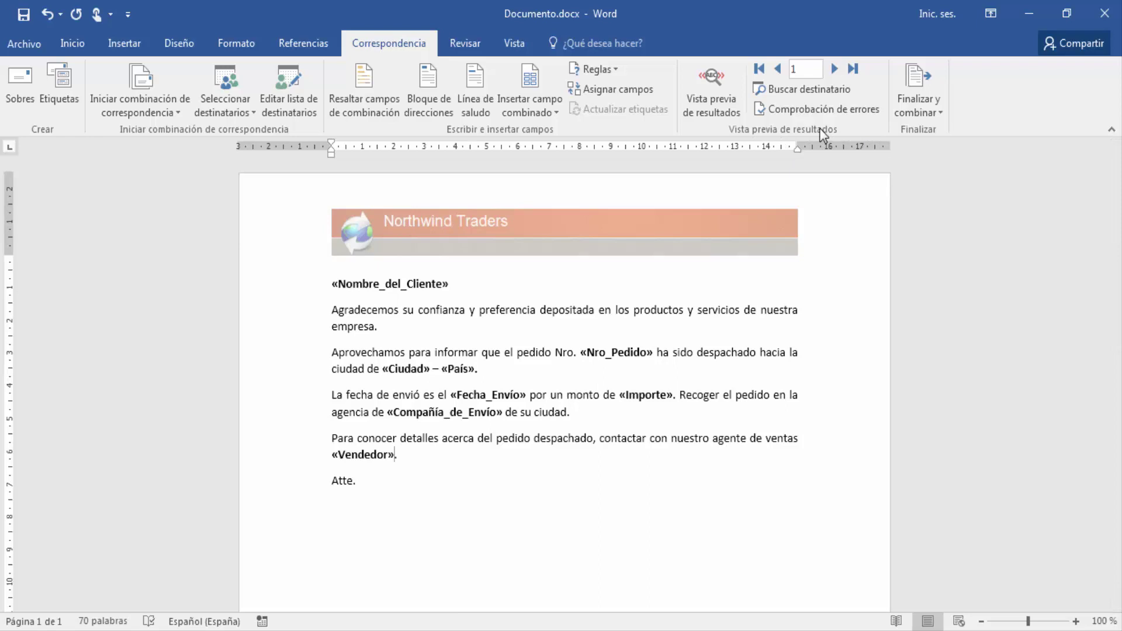
pyautogui.click(721, 89)
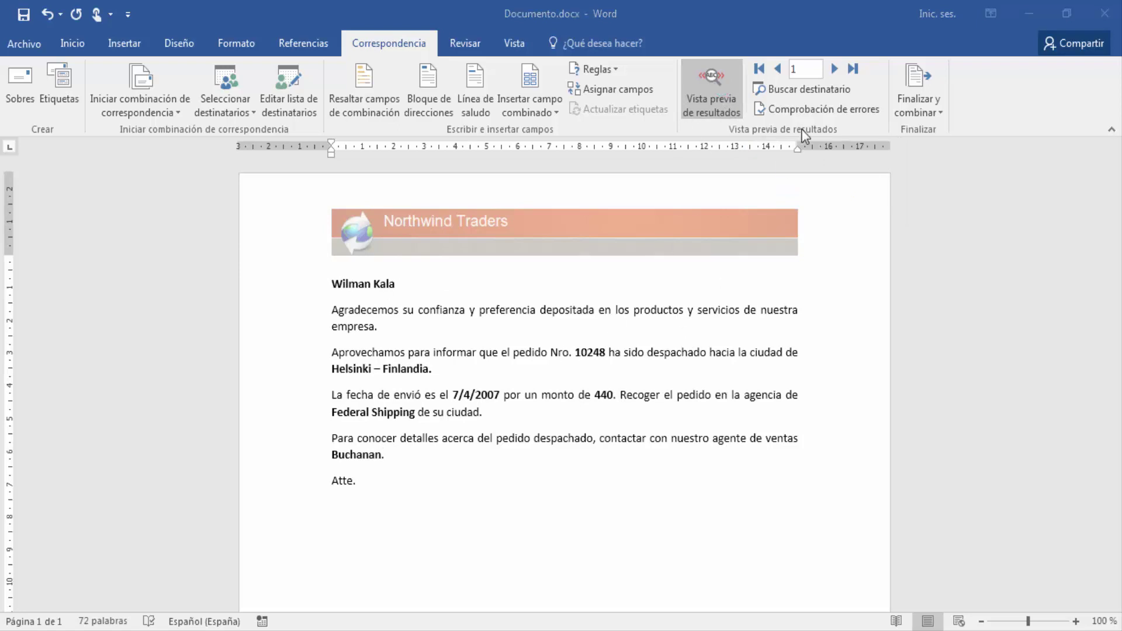
pyautogui.click(835, 69)
pyautogui.click(835, 69)
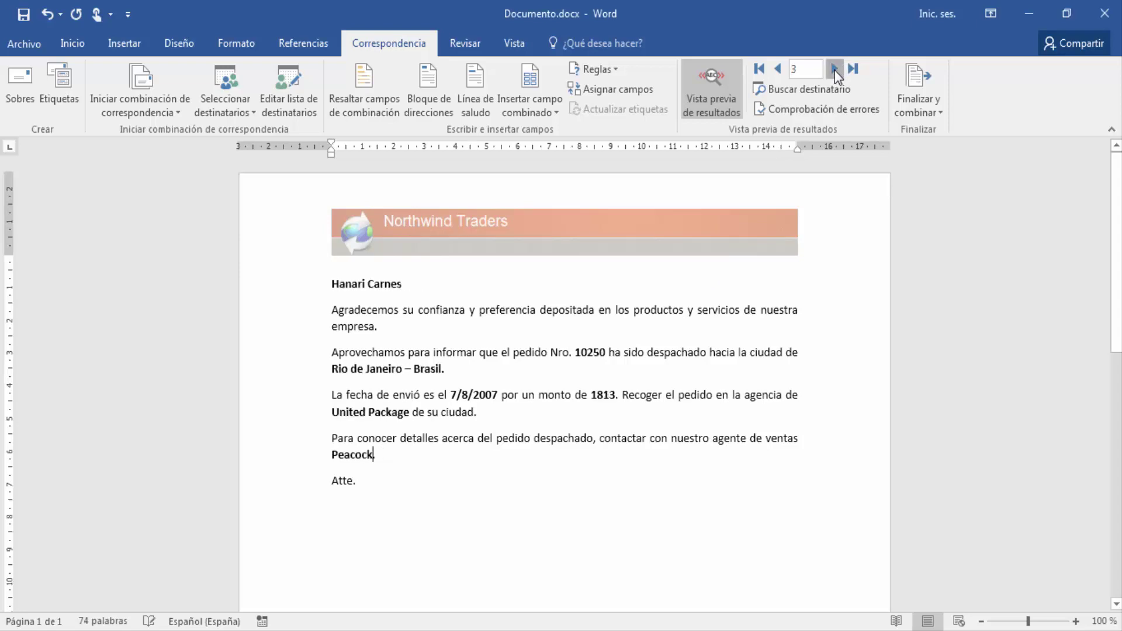
pyautogui.click(835, 69)
pyautogui.click(853, 69)
pyautogui.click(778, 69)
pyautogui.click(778, 69)
pyautogui.click(778, 69)
pyautogui.click(759, 69)
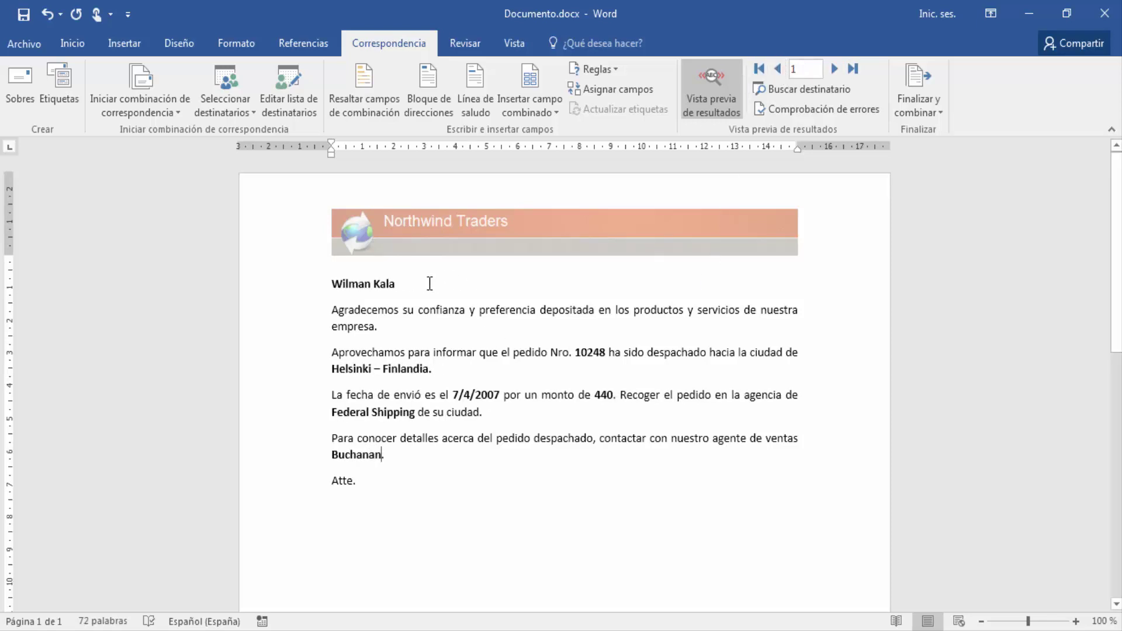
pyautogui.click(715, 87)
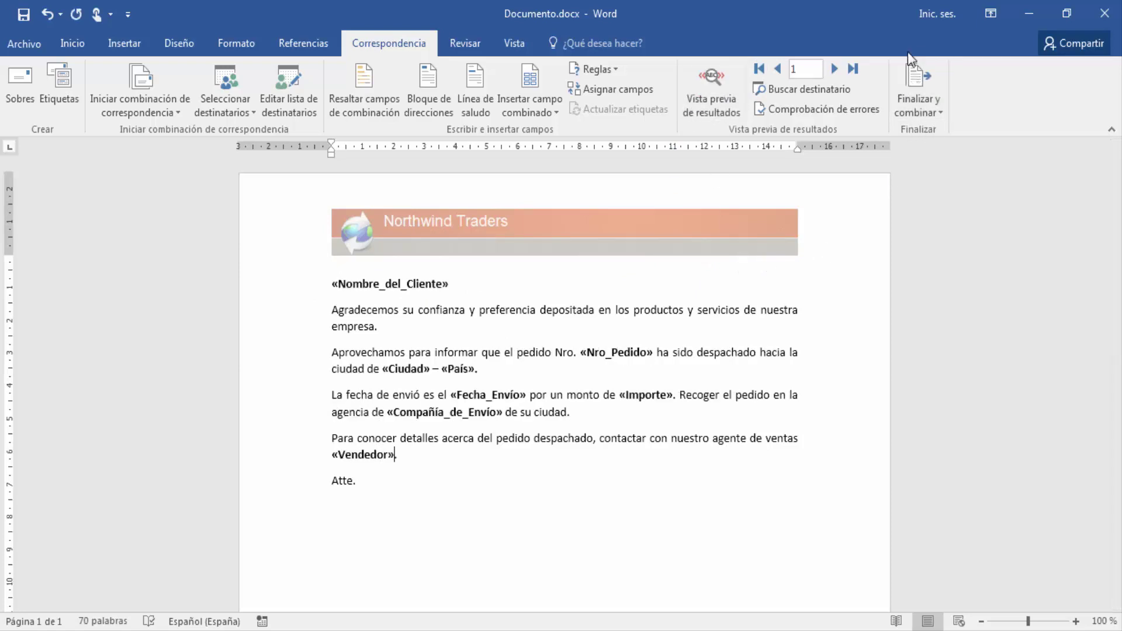
# - Merge all records into individual editable letters, producing the 150-page Cartas1 document
pyautogui.click(930, 94)
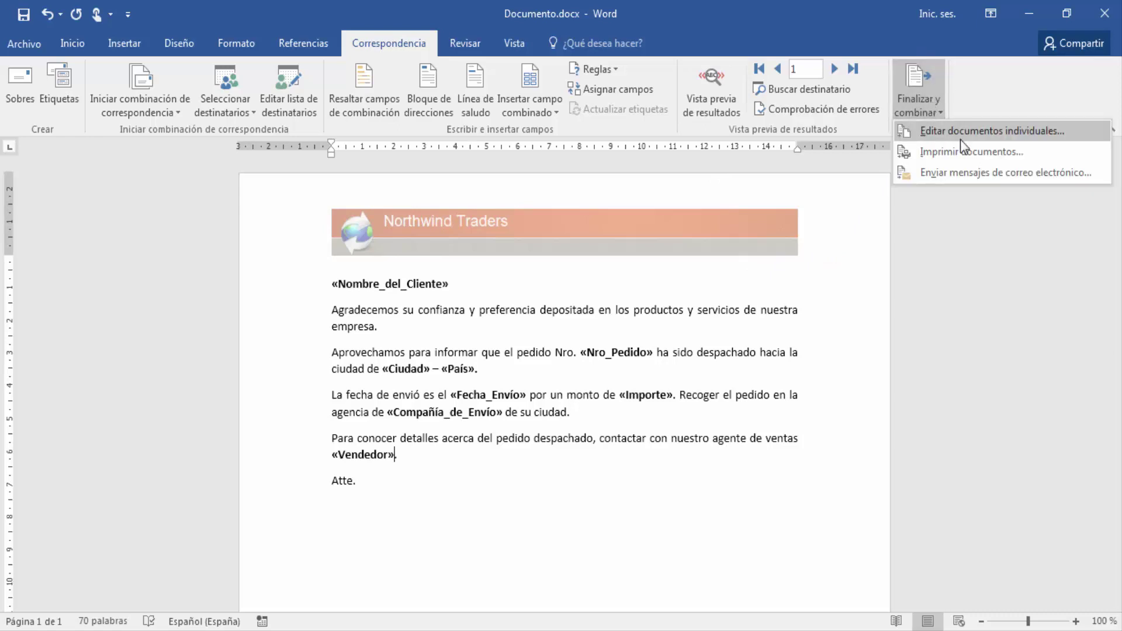
pyautogui.click(985, 132)
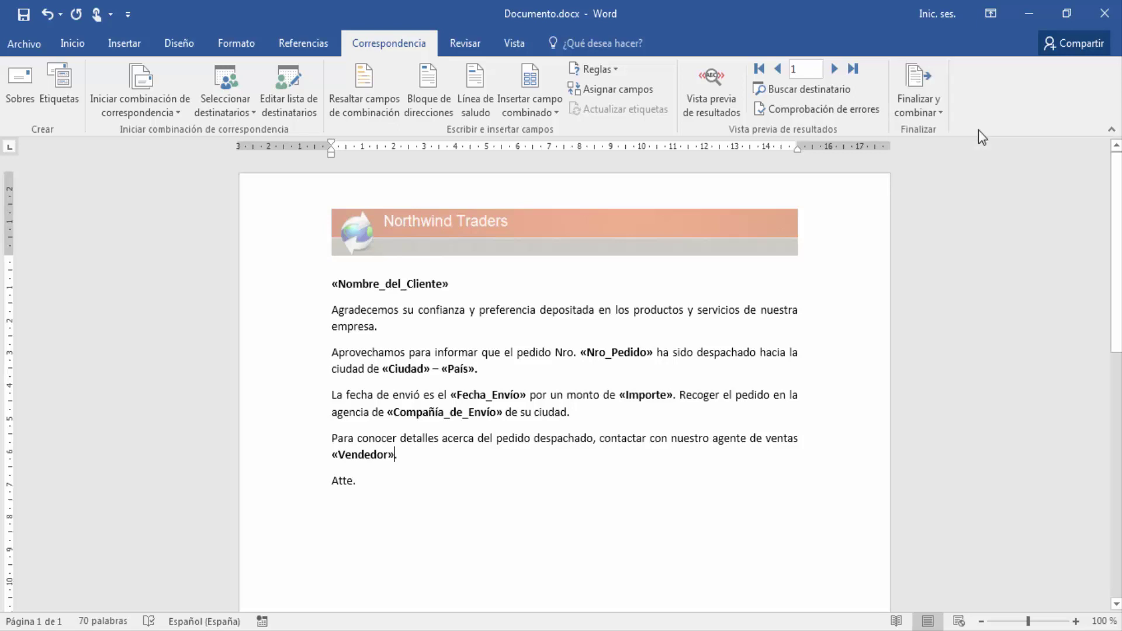
pyautogui.moveTo(554, 251)
pyautogui.mouseDown()
pyautogui.moveTo(570, 289)
pyautogui.moveTo(575, 263)
pyautogui.mouseUp()
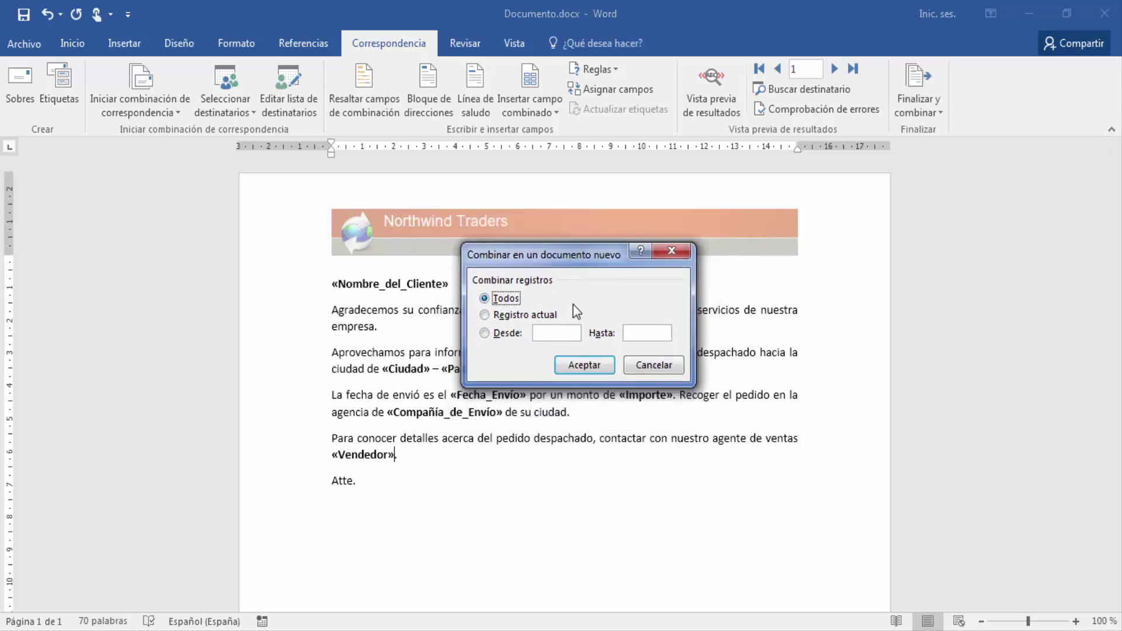
pyautogui.click(597, 387)
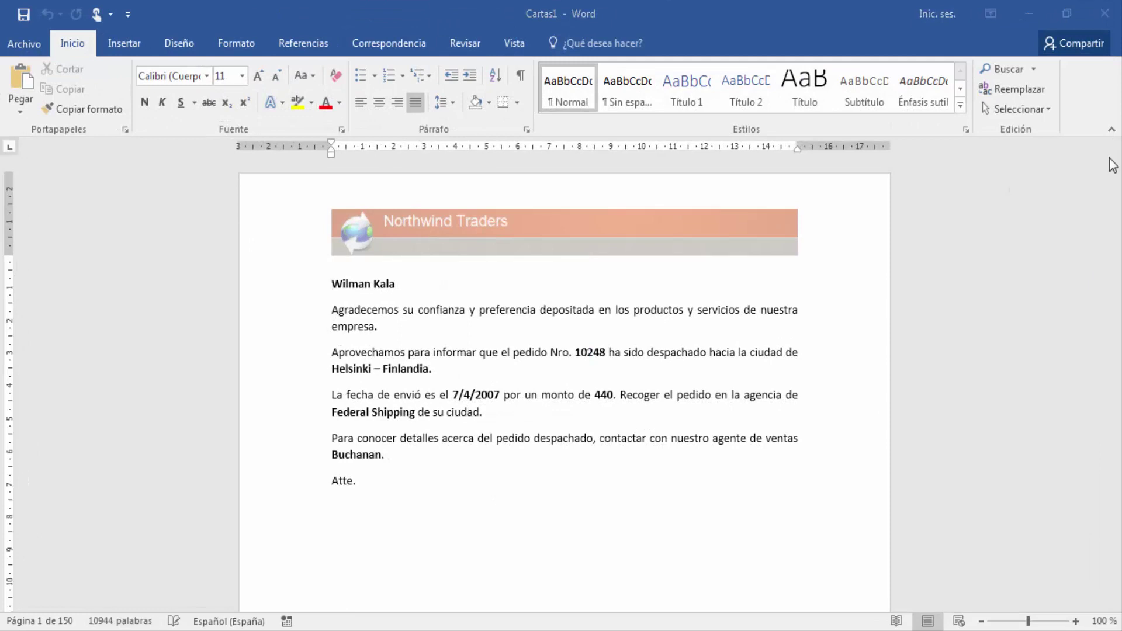
pyautogui.moveTo(1116, 164)
pyautogui.mouseDown()
pyautogui.moveTo(1118, 187)
pyautogui.moveTo(1116, 153)
pyautogui.mouseUp()
# - Minimize Cartas1, then close the Documento.docx template, saving its merge-field changes
pyautogui.click(1029, 11)
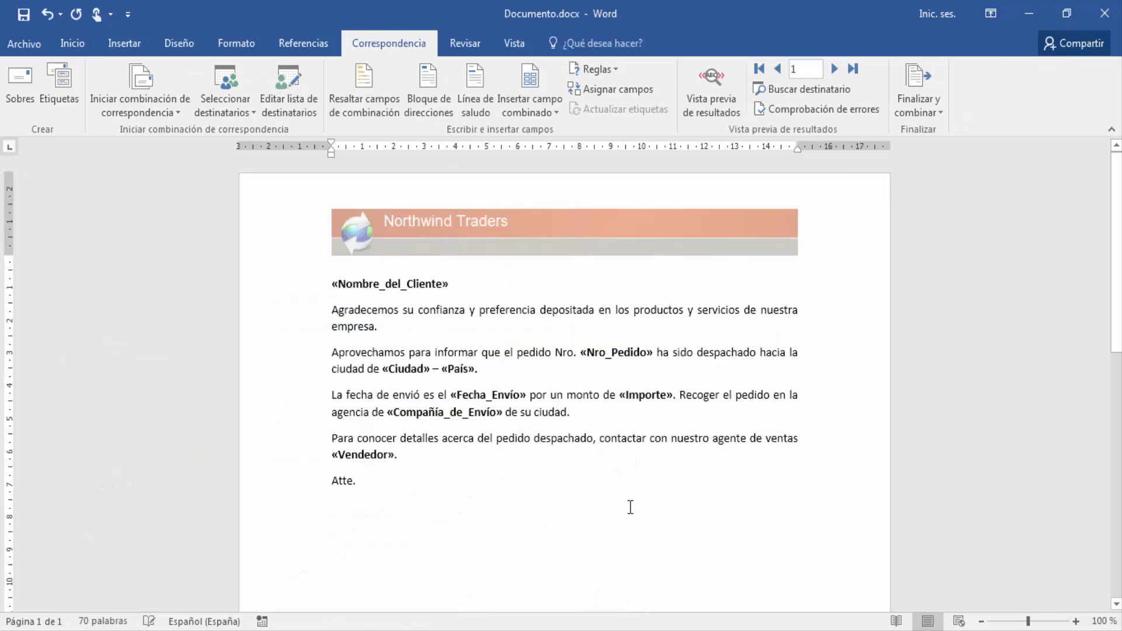
pyautogui.moveTo(398, 496); pyautogui.dragTo(323, 297)
pyautogui.click(404, 490)
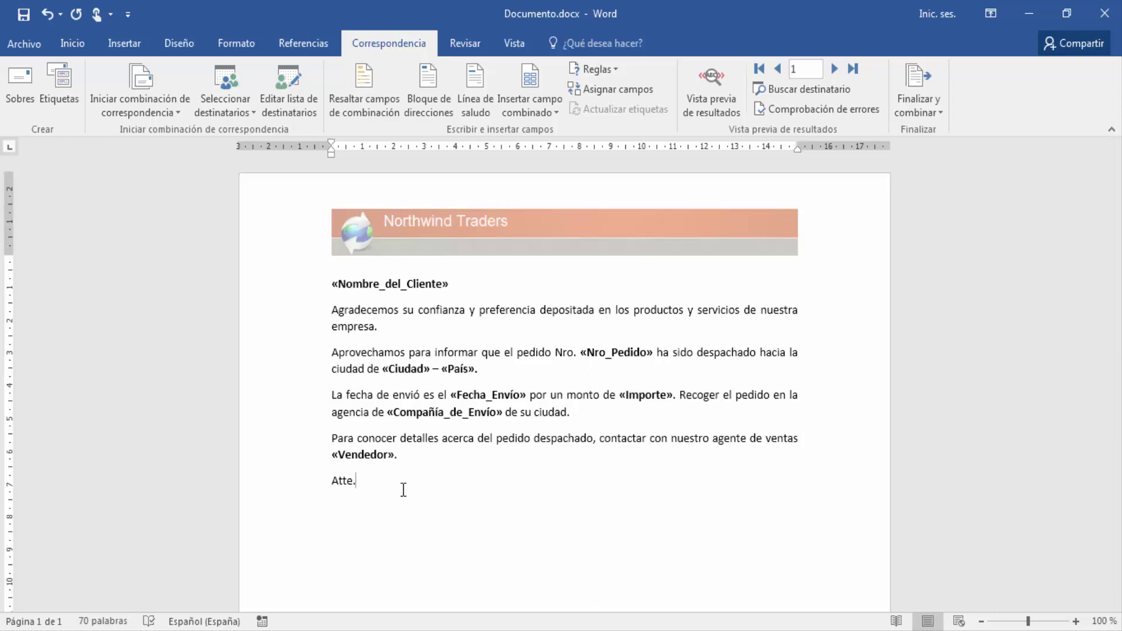
pyautogui.click(1072, 23)
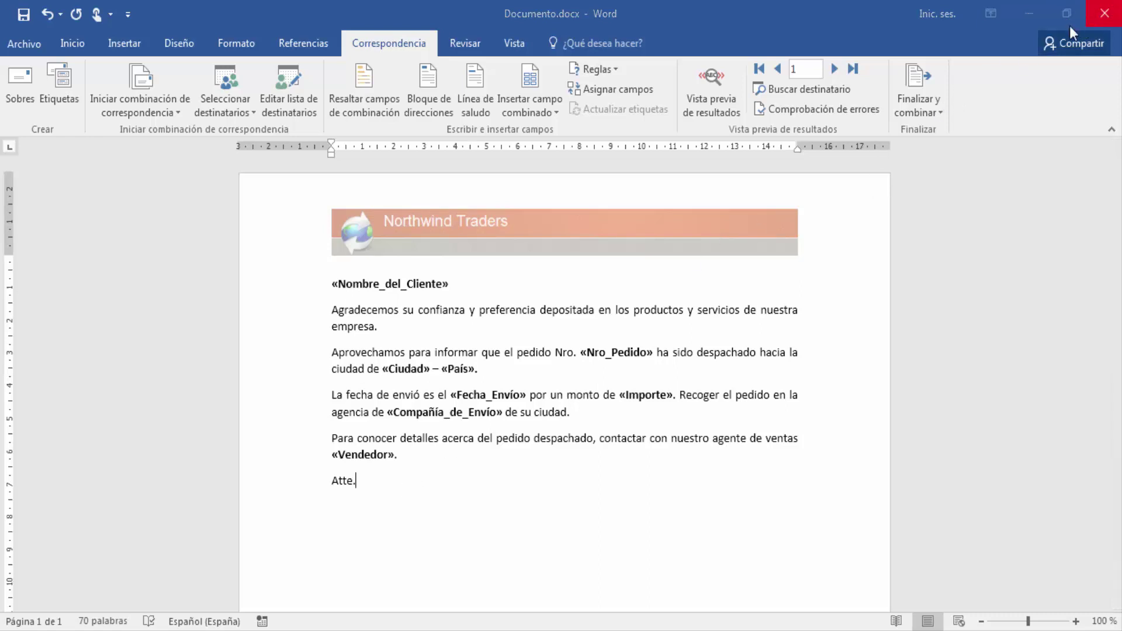
pyautogui.click(496, 364)
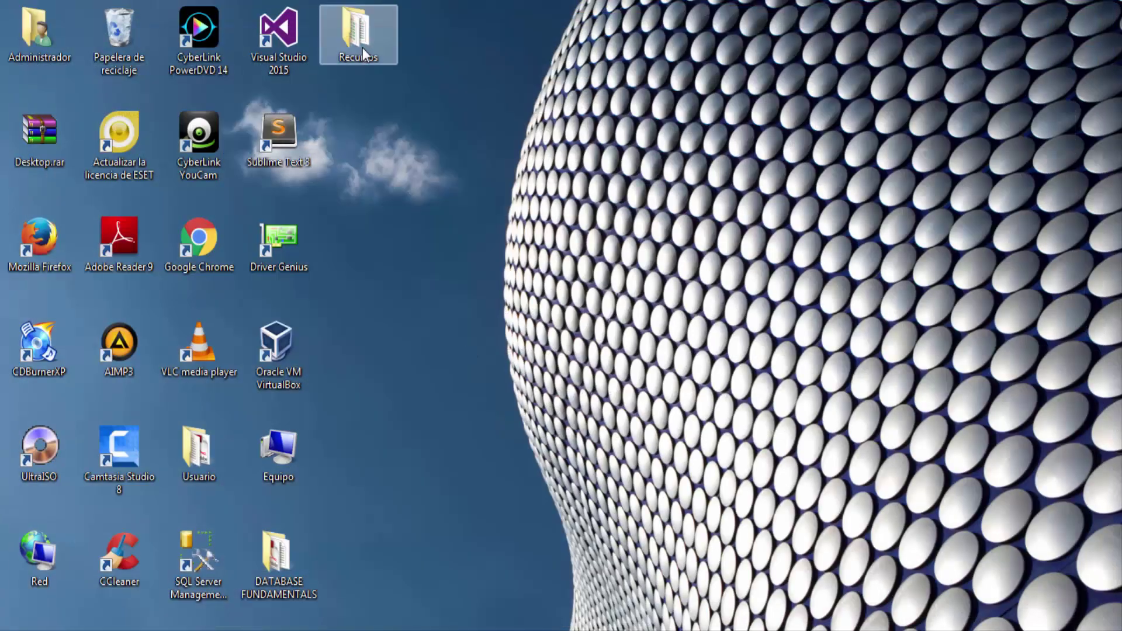
# - Open the desktop Recursos folder and preview Documento.docx showing «Nombre_del_Cliente» through «Vendedor»
pyautogui.doubleClick(363, 47)
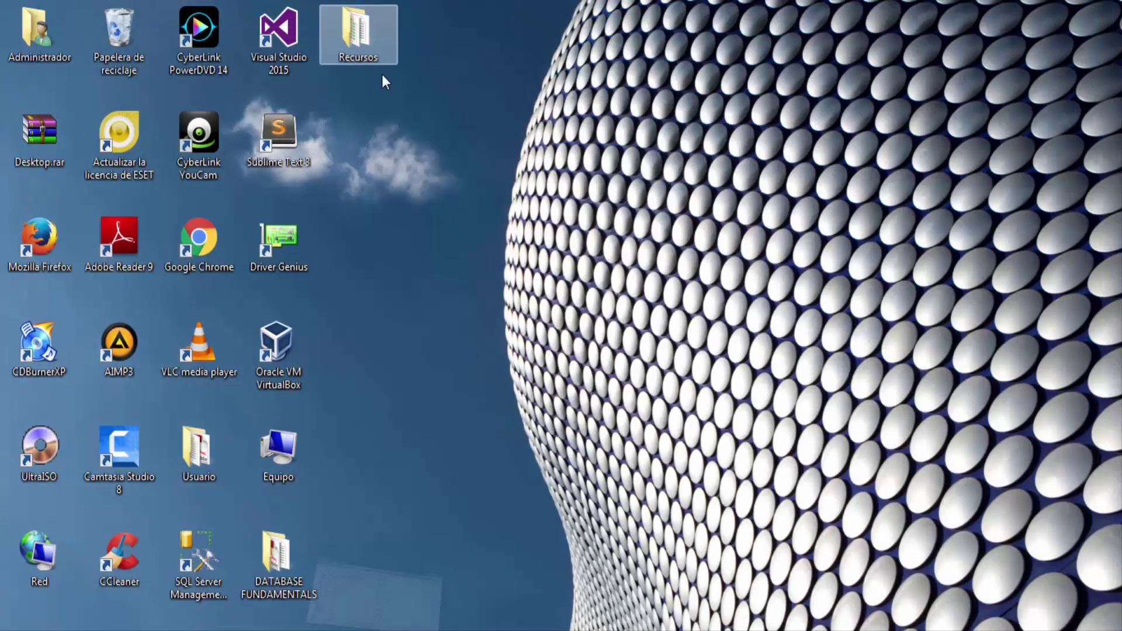
pyautogui.moveTo(447, 302); pyautogui.dragTo(425, 228)
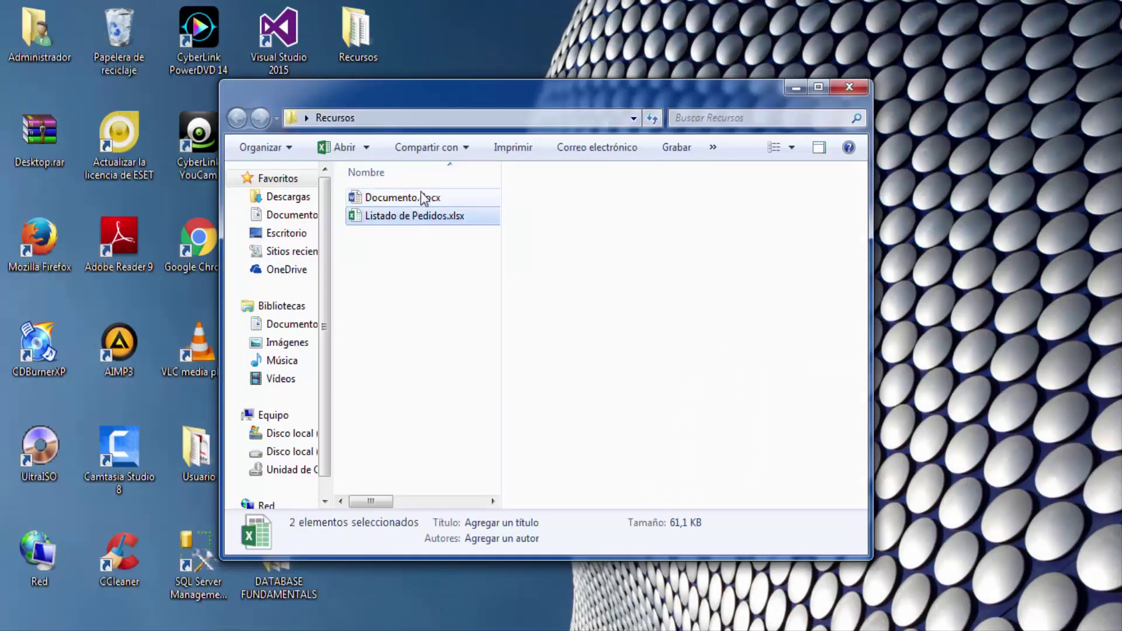
pyautogui.click(419, 188)
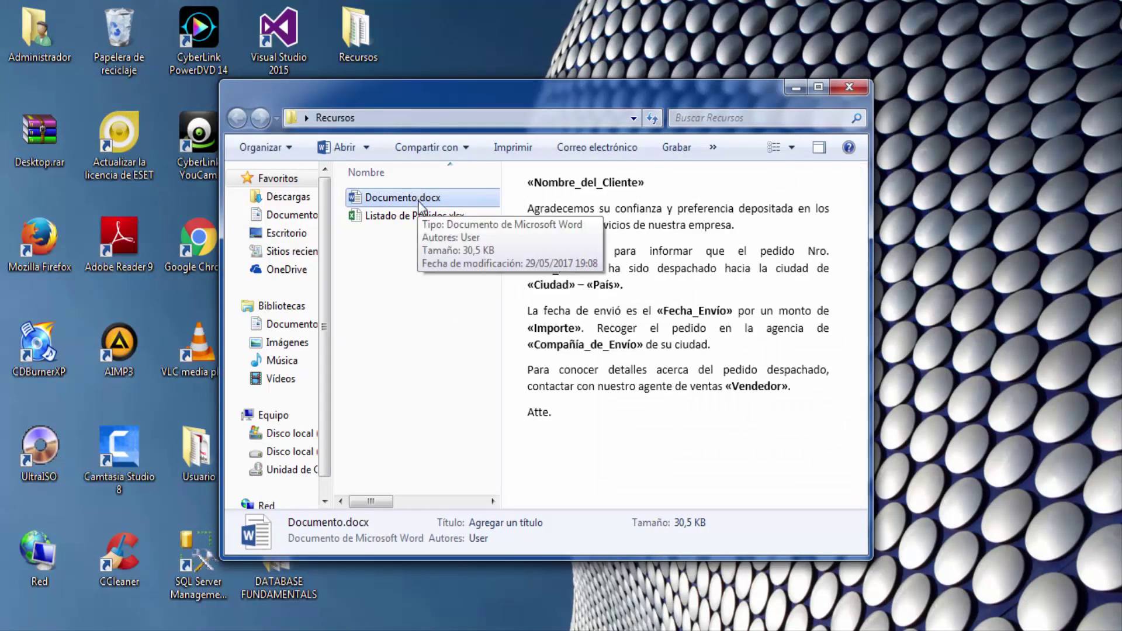
pyautogui.click(393, 198)
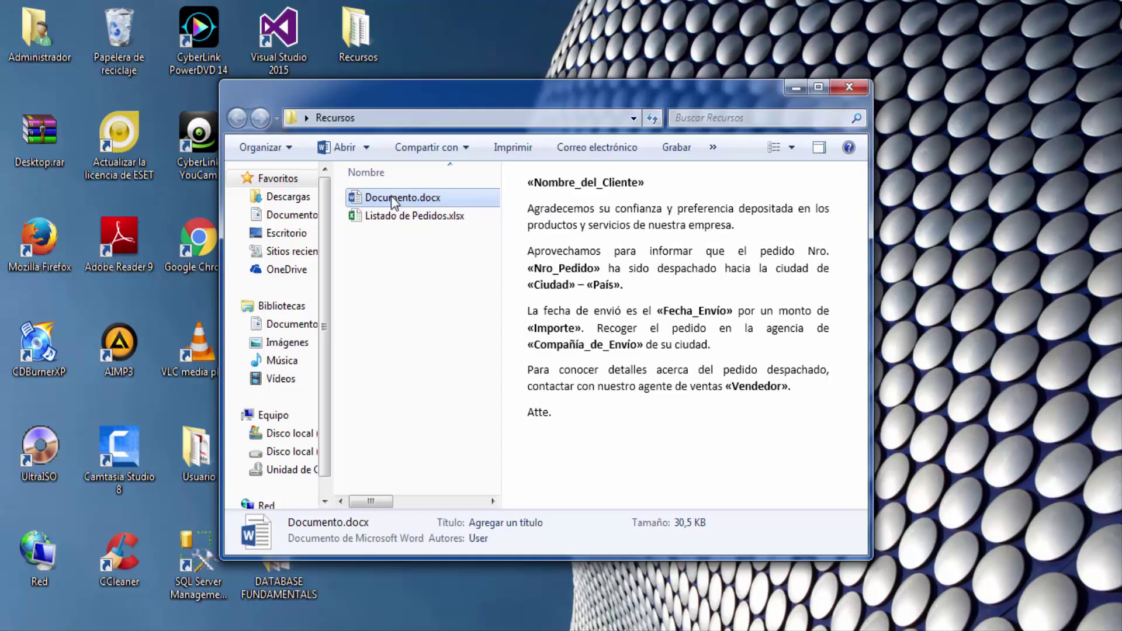